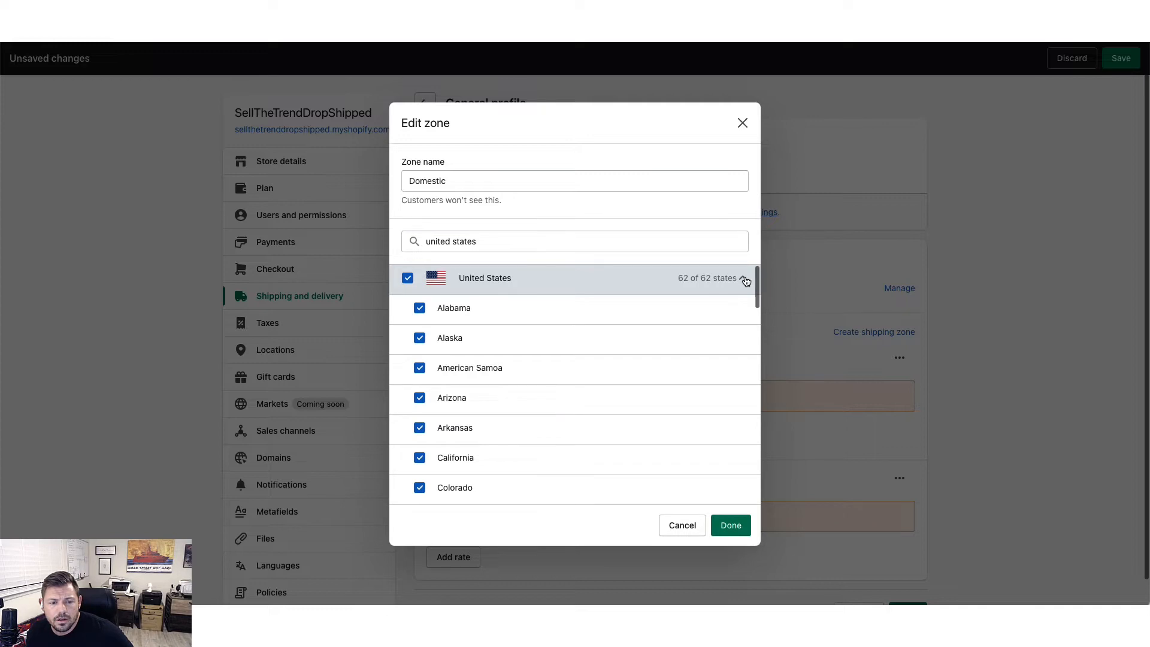
Exclude Micronesia and Guam from the United States regions of the Domestic shipping zone.
scroll(667, 332, down, 2)
scroll(666, 333, up, 2)
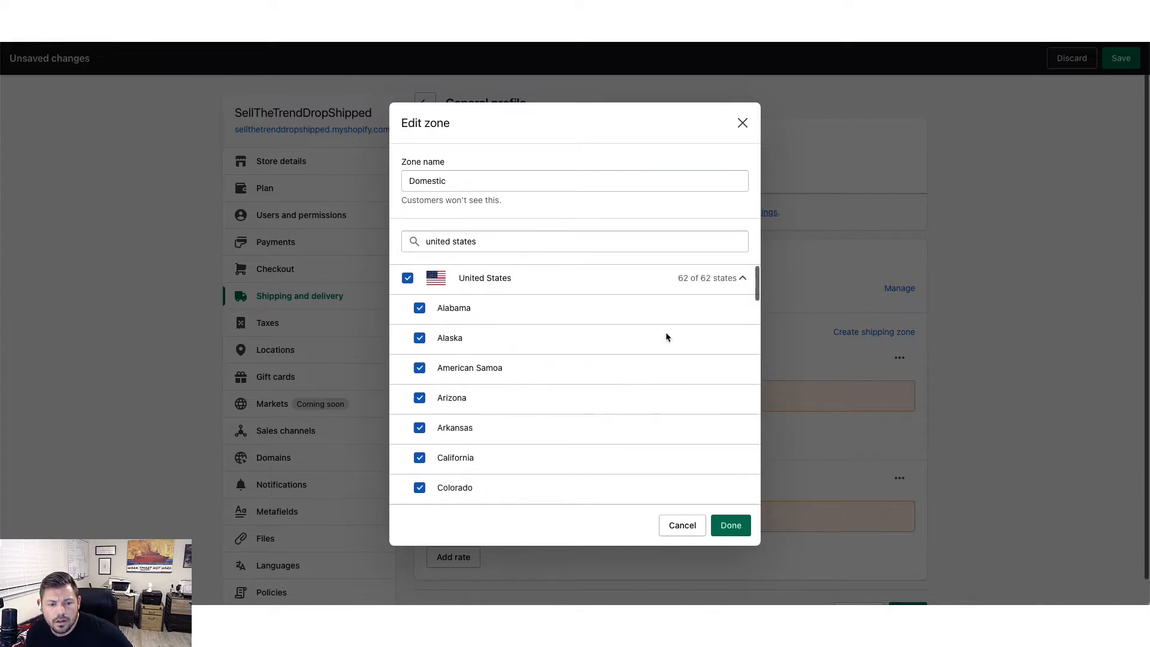
scroll(666, 337, down, 5)
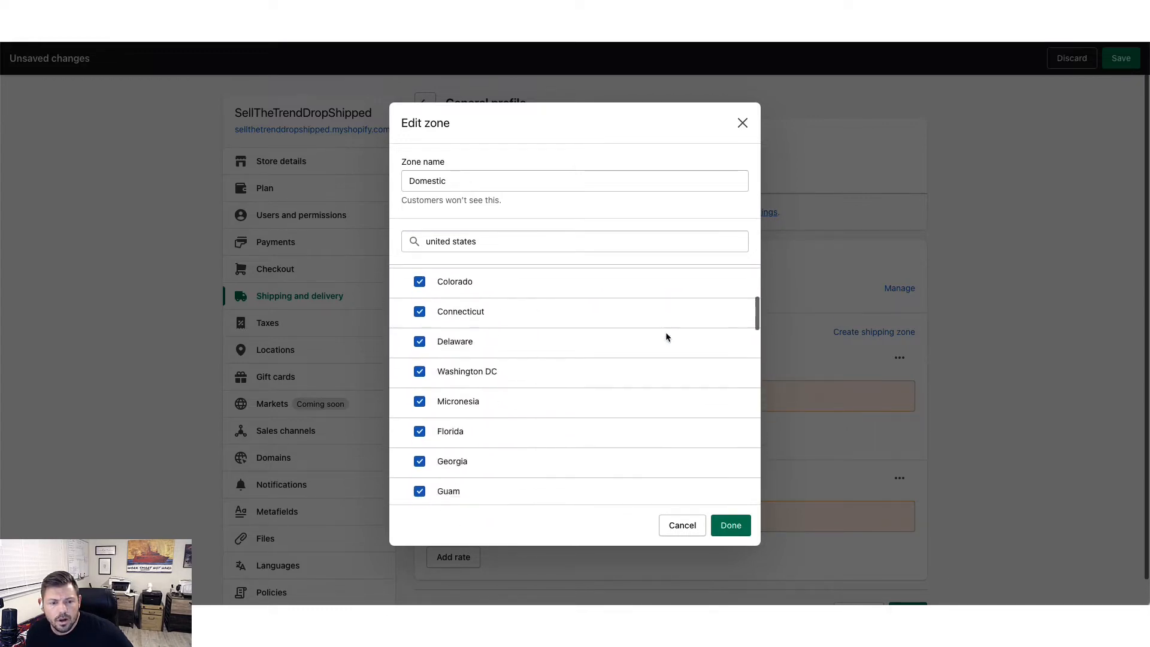
scroll(666, 331, down, 2)
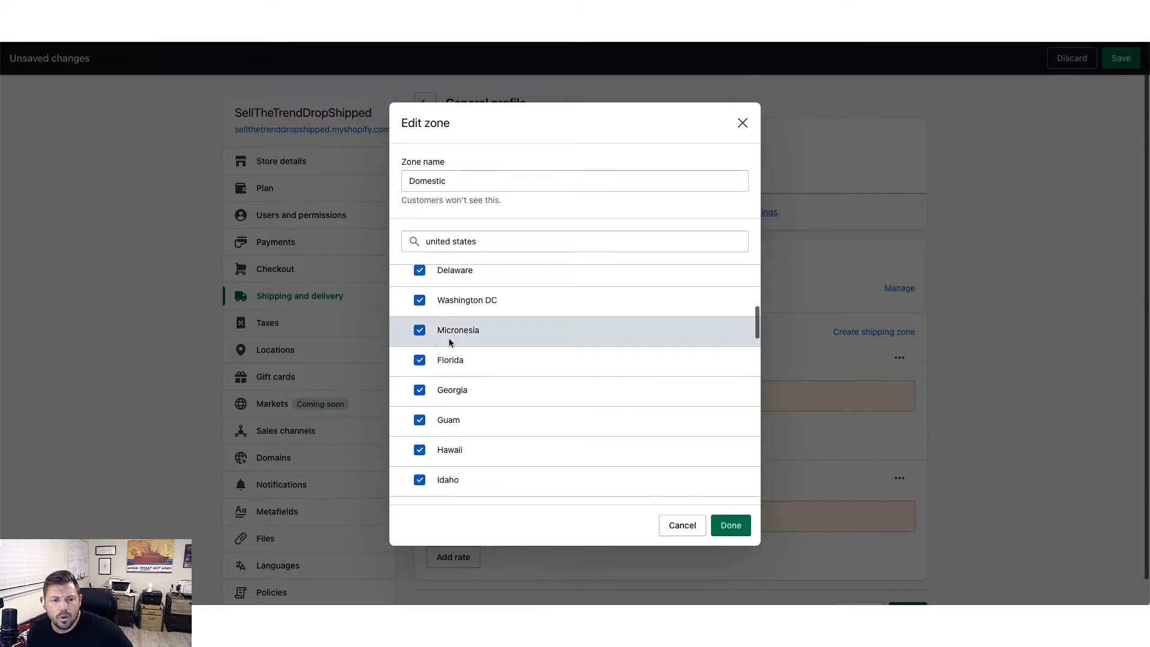
click(450, 340)
scroll(490, 339, down, 1)
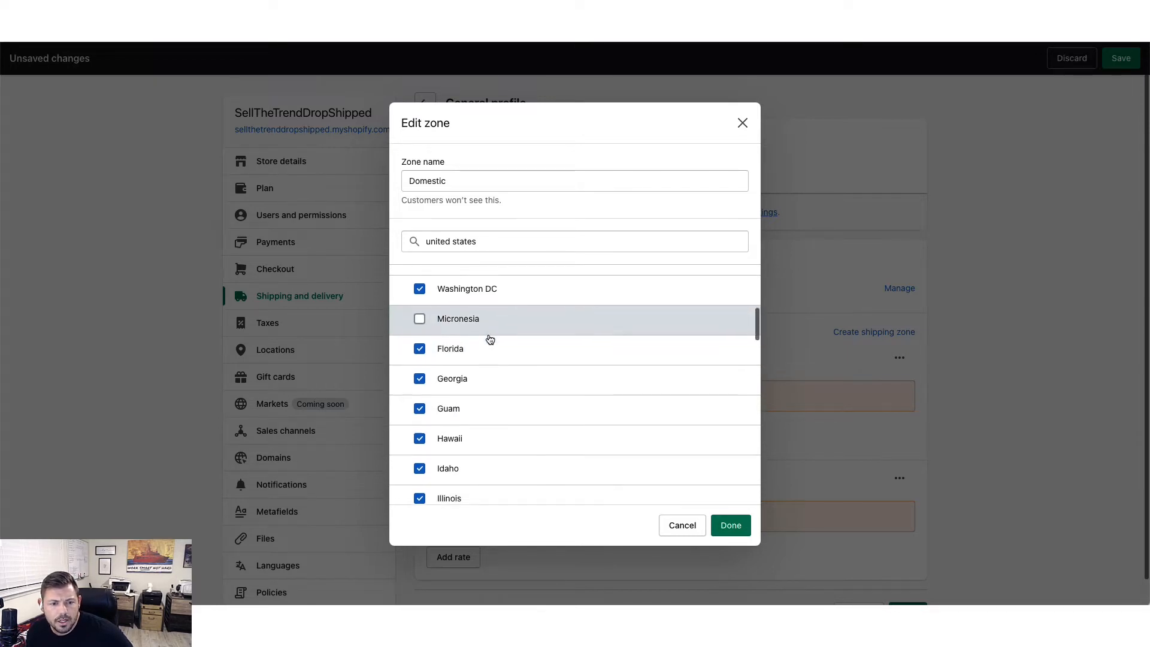
scroll(488, 336, down, 1)
click(419, 373)
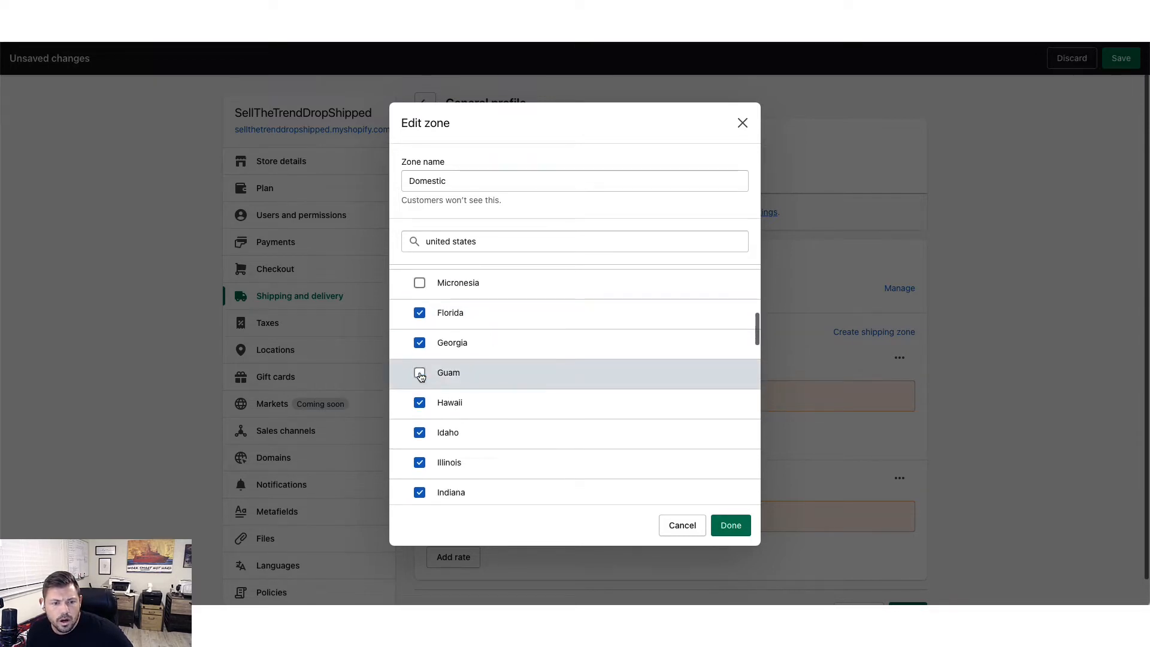
Exclude the Marshall Islands and the Northern Mariana Islands from the Domestic zone.
scroll(453, 362, down, 4)
scroll(455, 360, down, 5)
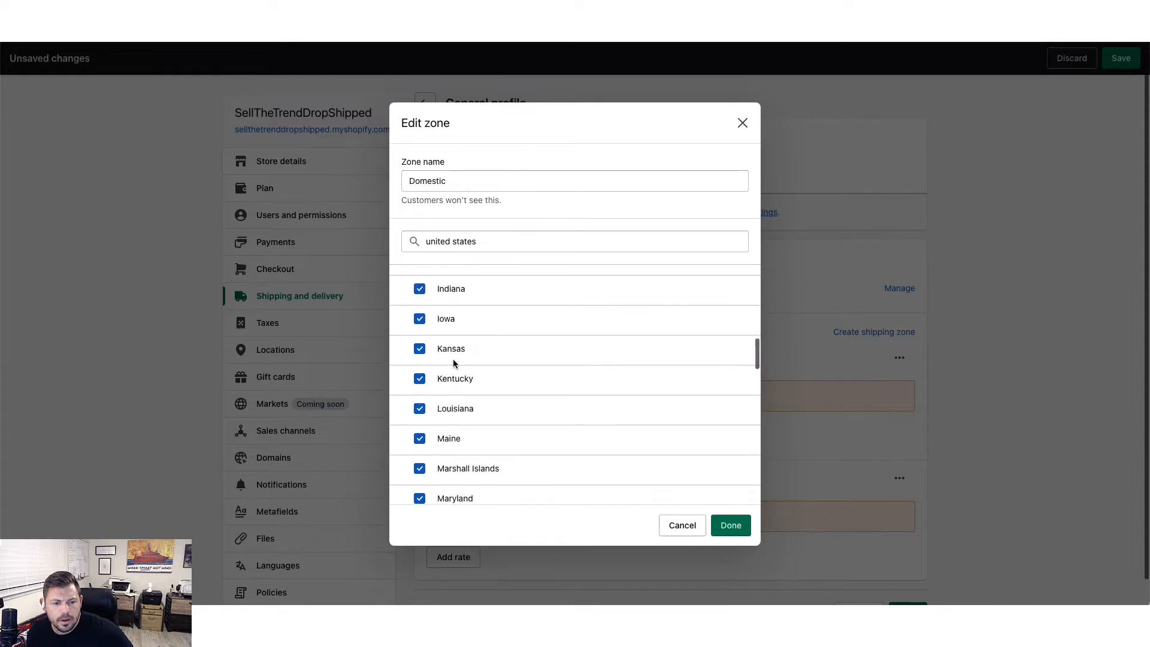
click(422, 354)
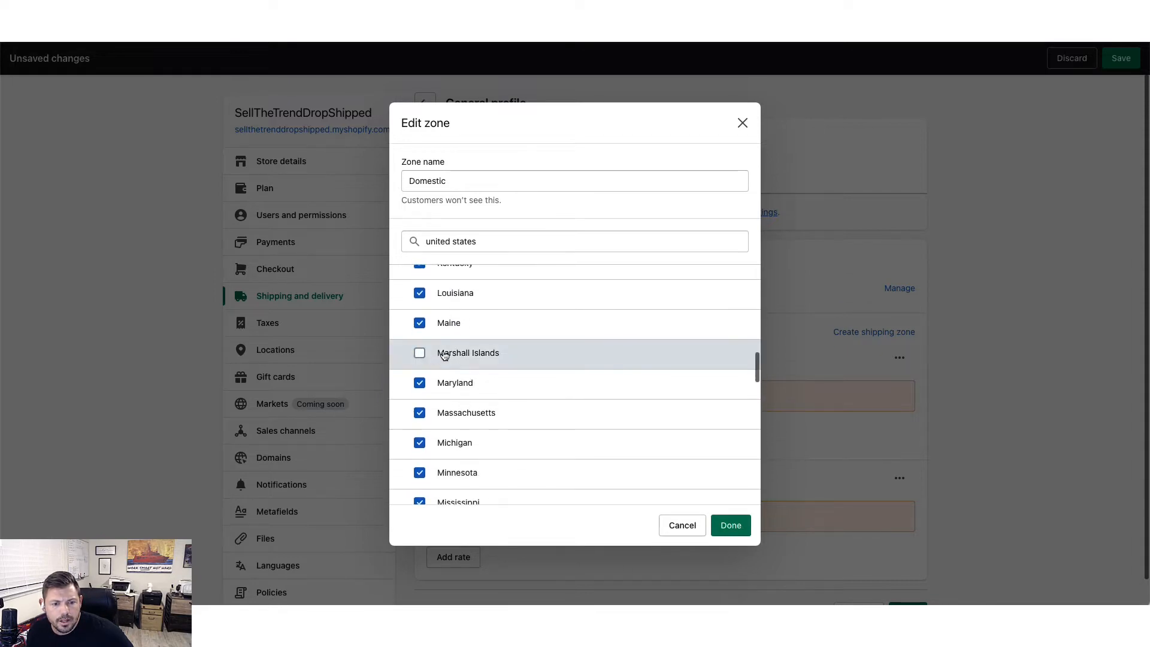
scroll(453, 353, down, 5)
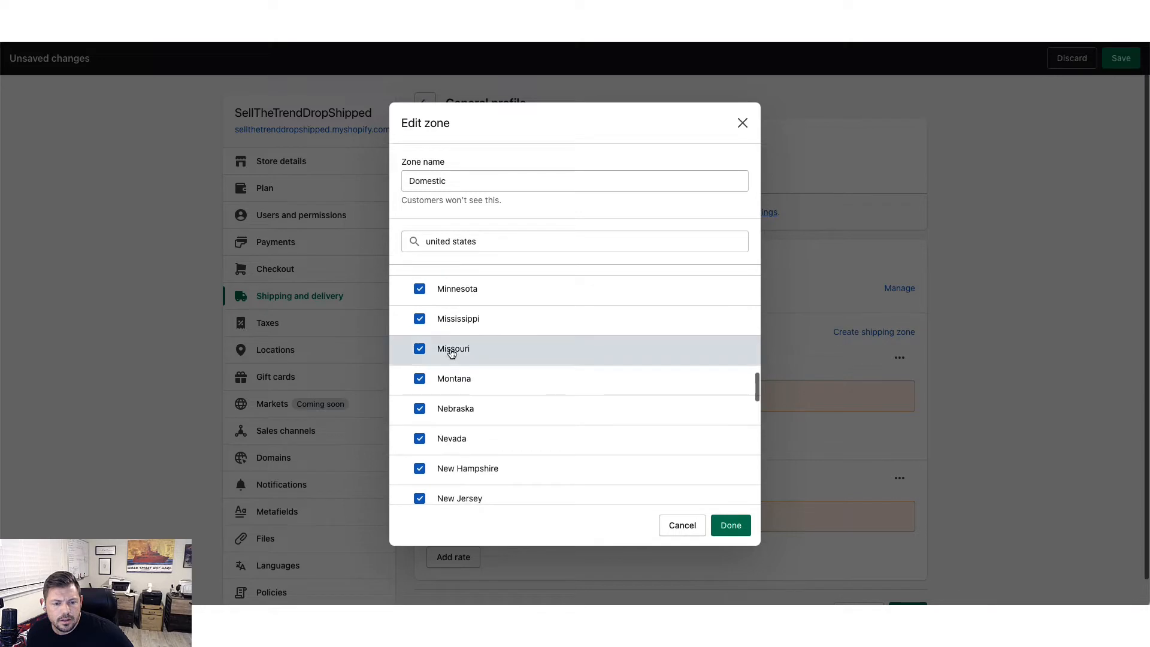
scroll(453, 352, down, 5)
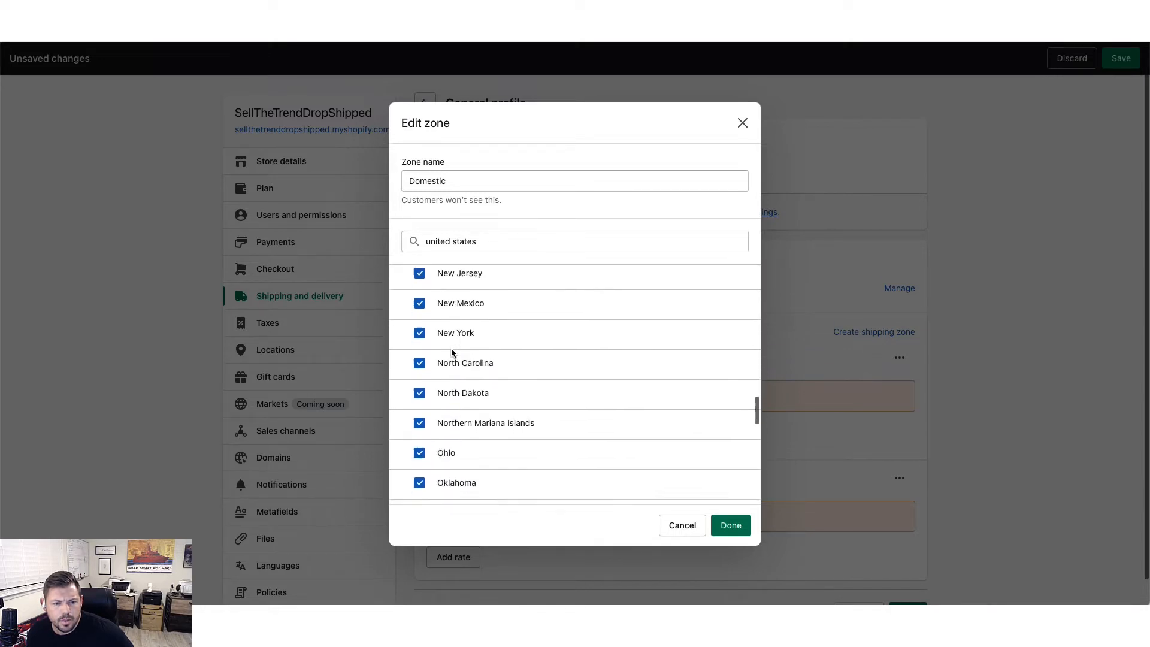
scroll(451, 352, down, 1)
click(419, 352)
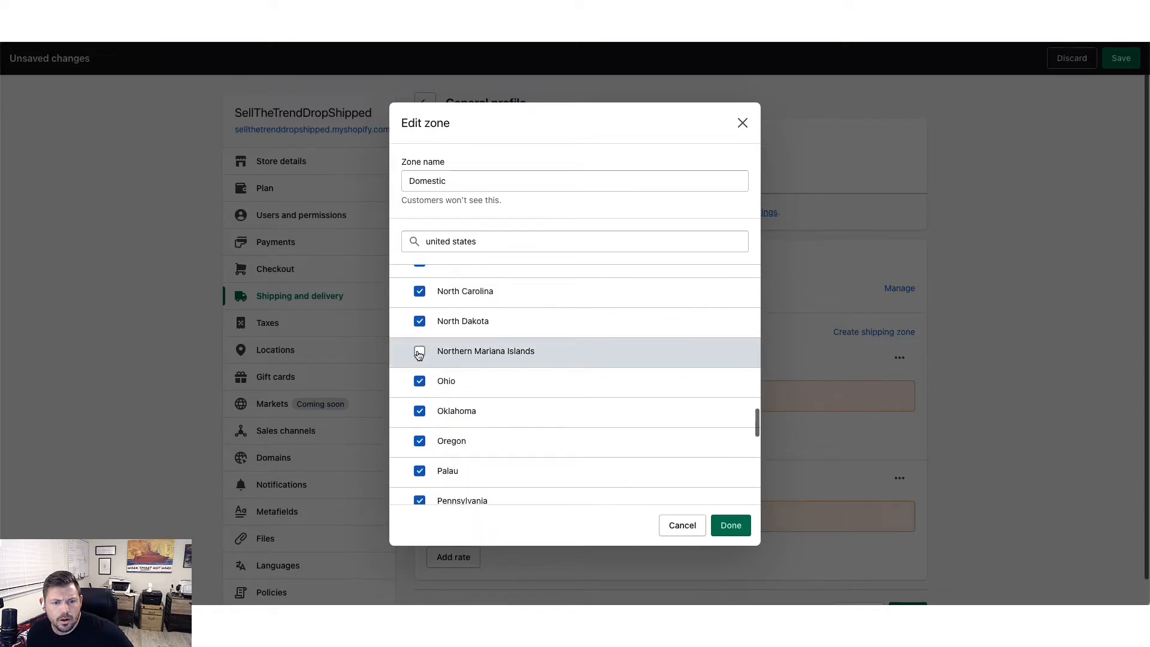
Exclude Palau and Puerto Rico from the Domestic zone.
scroll(478, 354, down, 3)
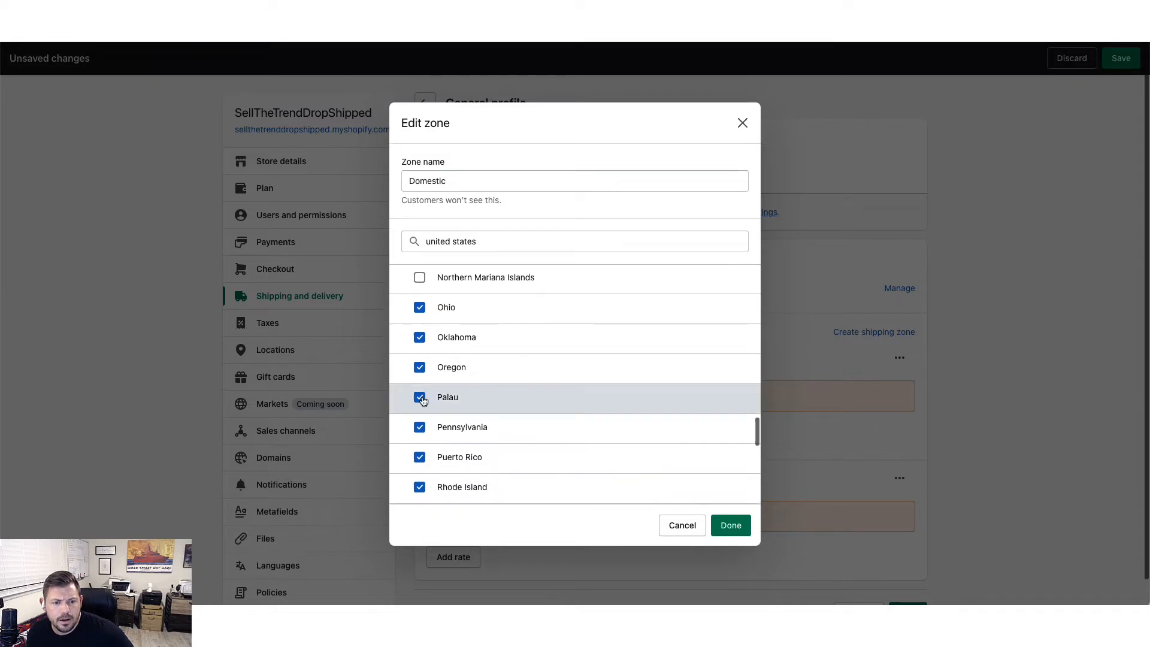
click(439, 393)
scroll(462, 372, down, 4)
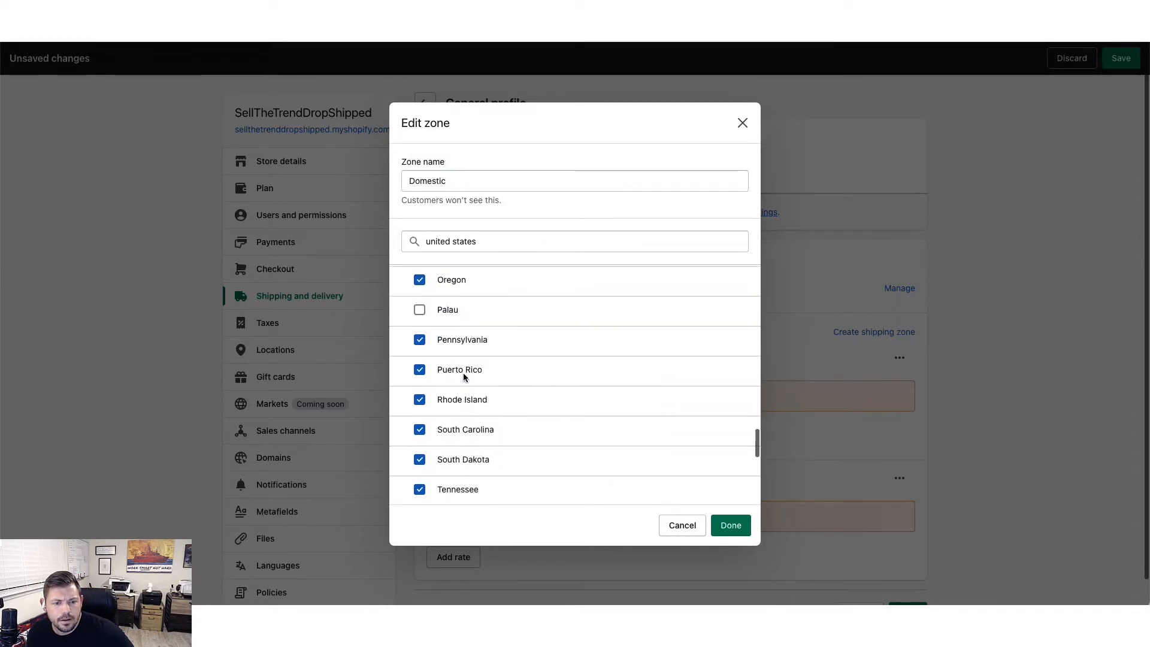
click(419, 368)
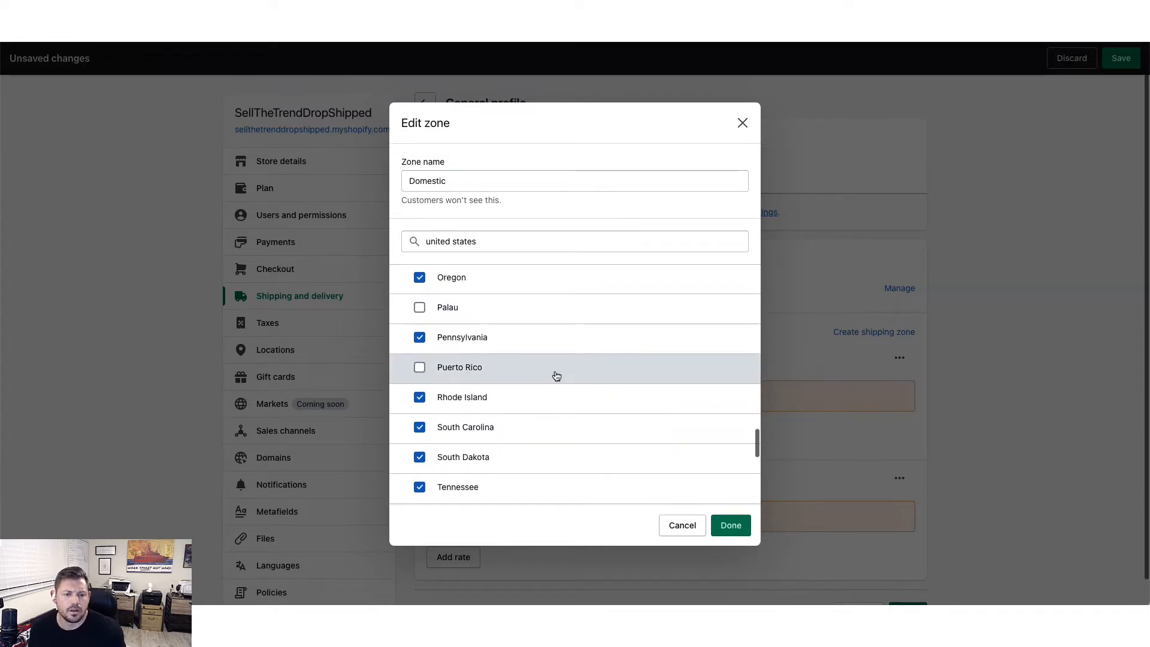
Exclude the U.S. Virgin Islands and the Armed Forces Americas, Europe and Pacific regions from the Domestic zone.
scroll(562, 374, down, 6)
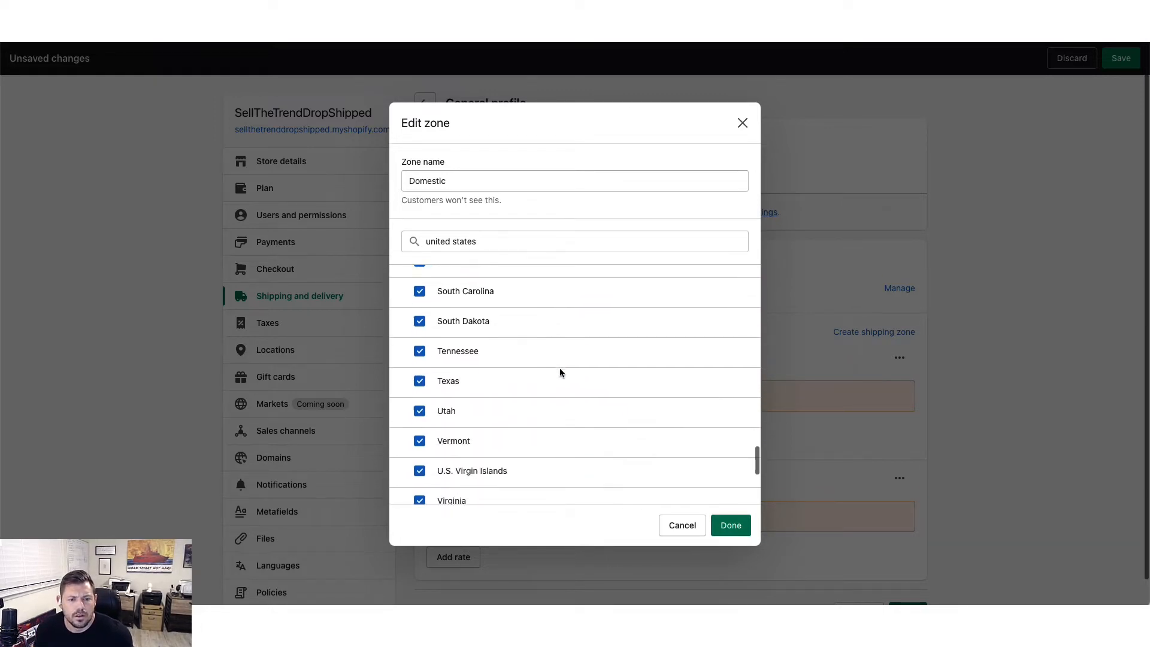
scroll(561, 371, down, 2)
click(482, 372)
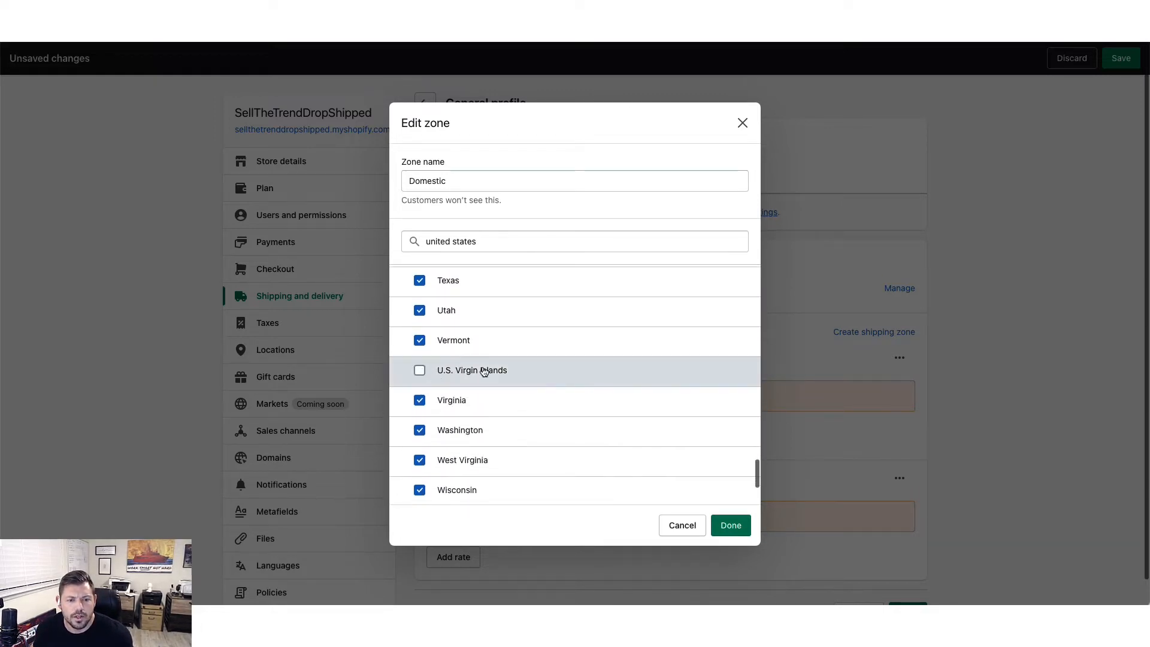
scroll(513, 369, down, 4)
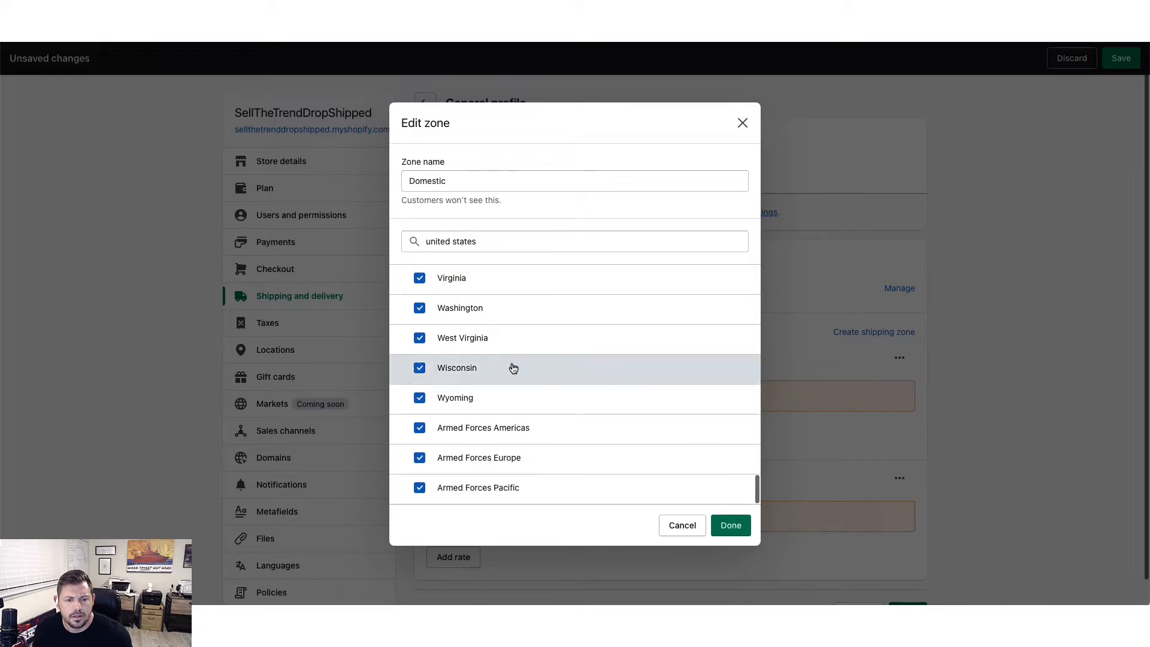
click(420, 429)
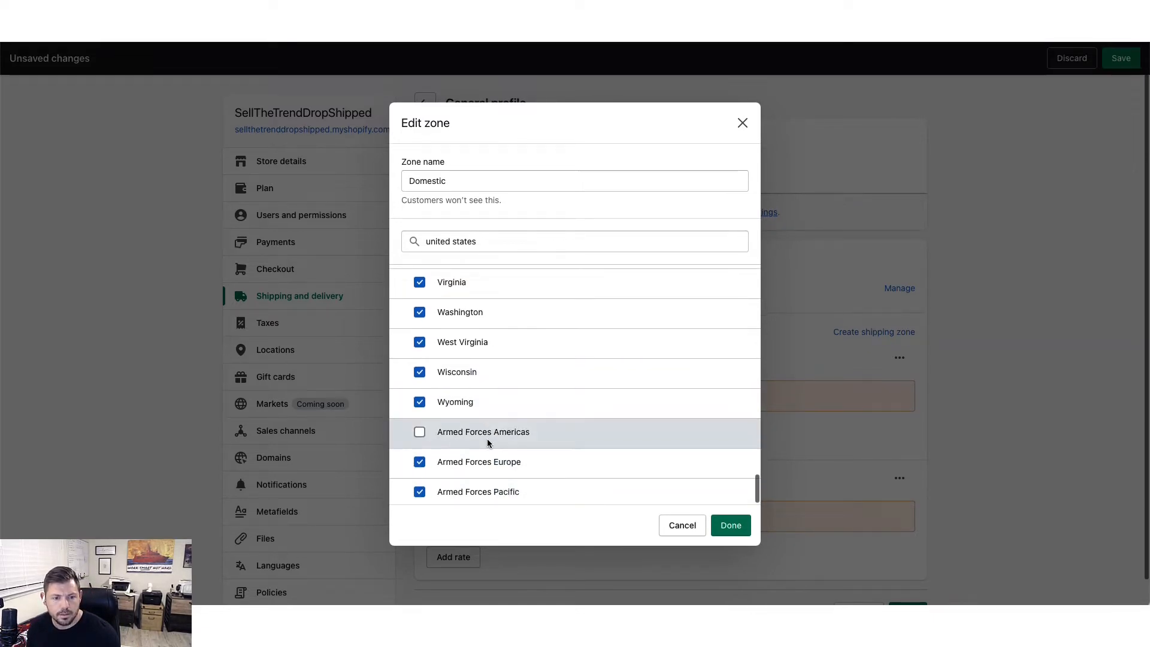
click(420, 492)
click(420, 462)
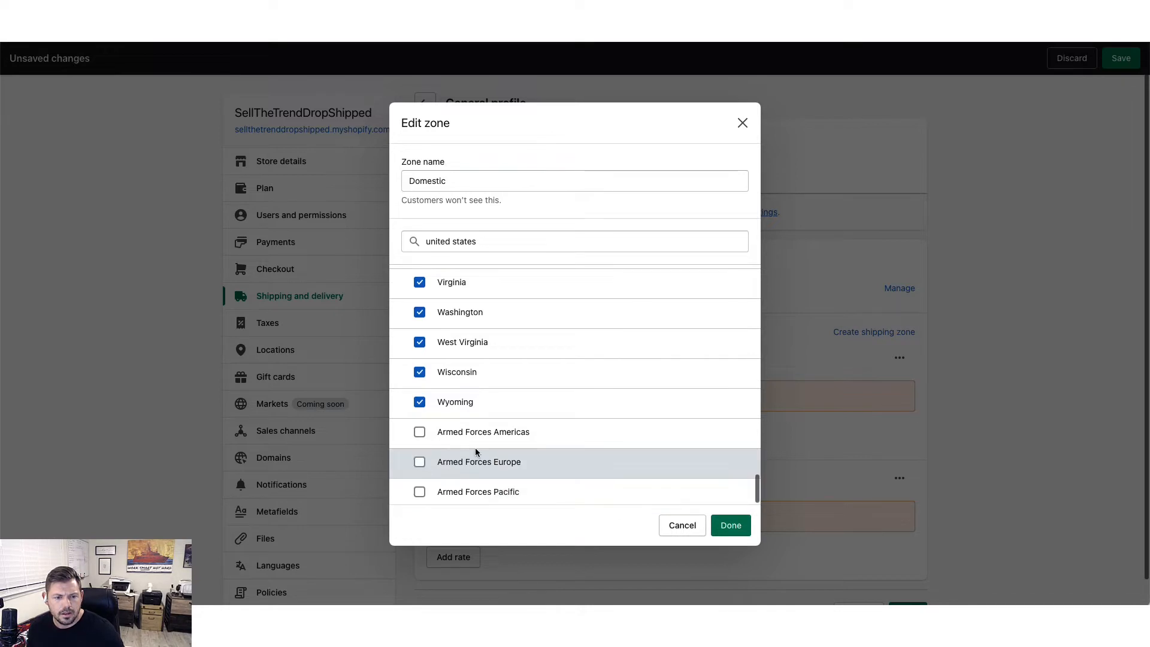
Exclude Hawaii, Alaska and American Samoa from the Domestic zone.
scroll(476, 452, up, 10)
scroll(476, 453, up, 13)
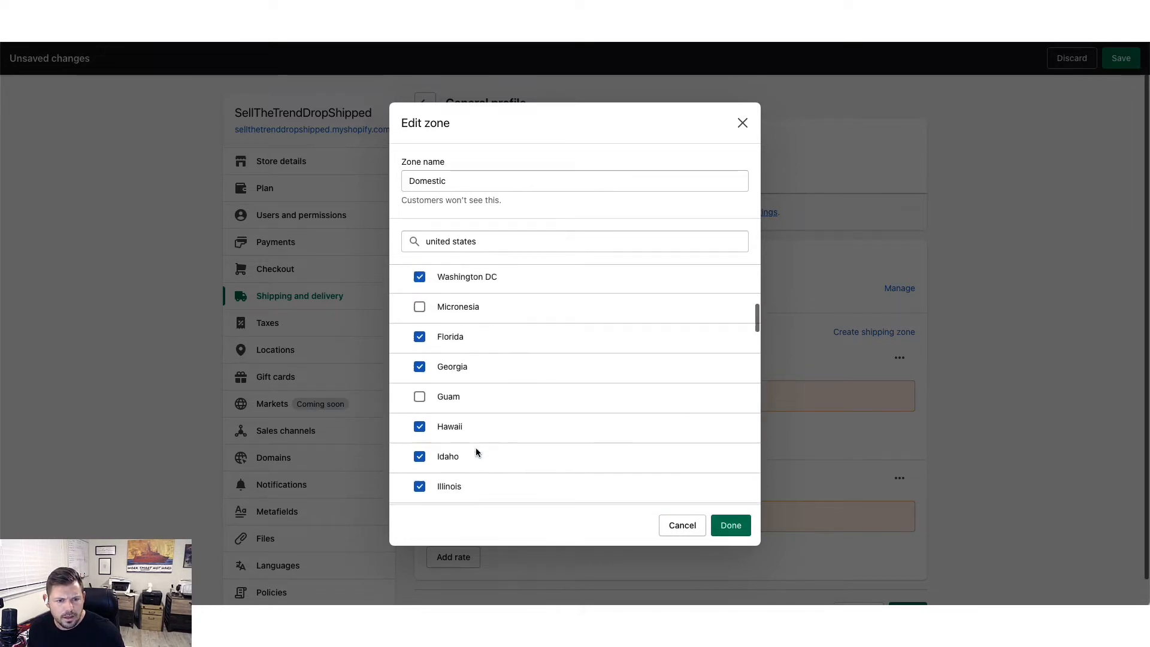
click(473, 419)
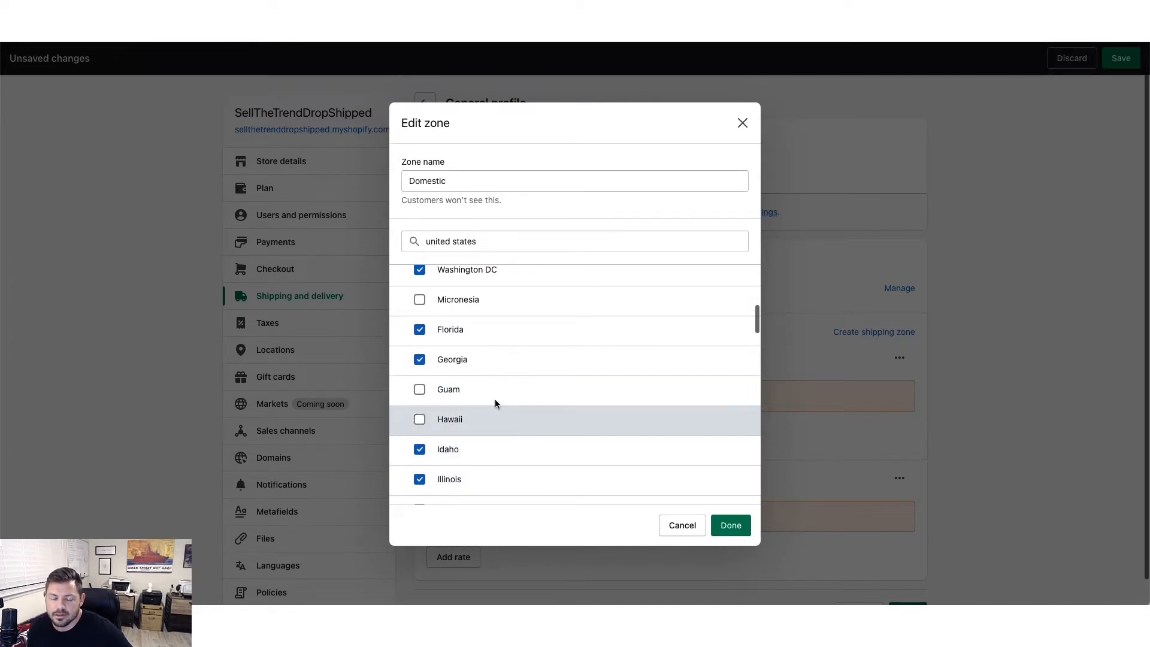
scroll(495, 400, up, 5)
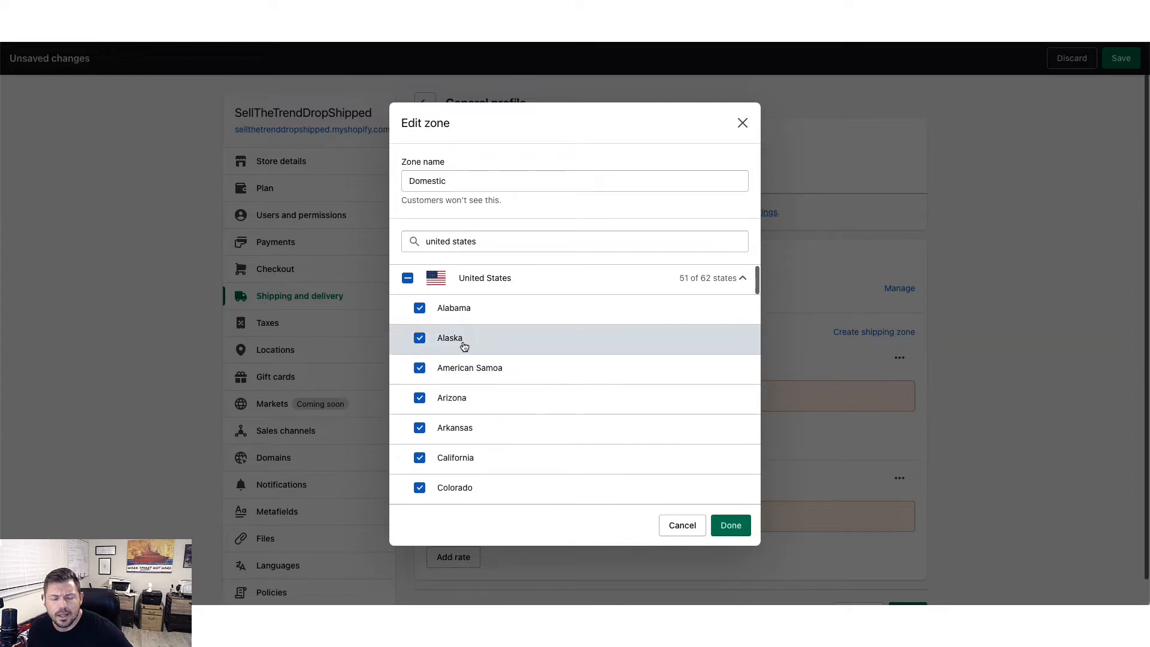
click(422, 340)
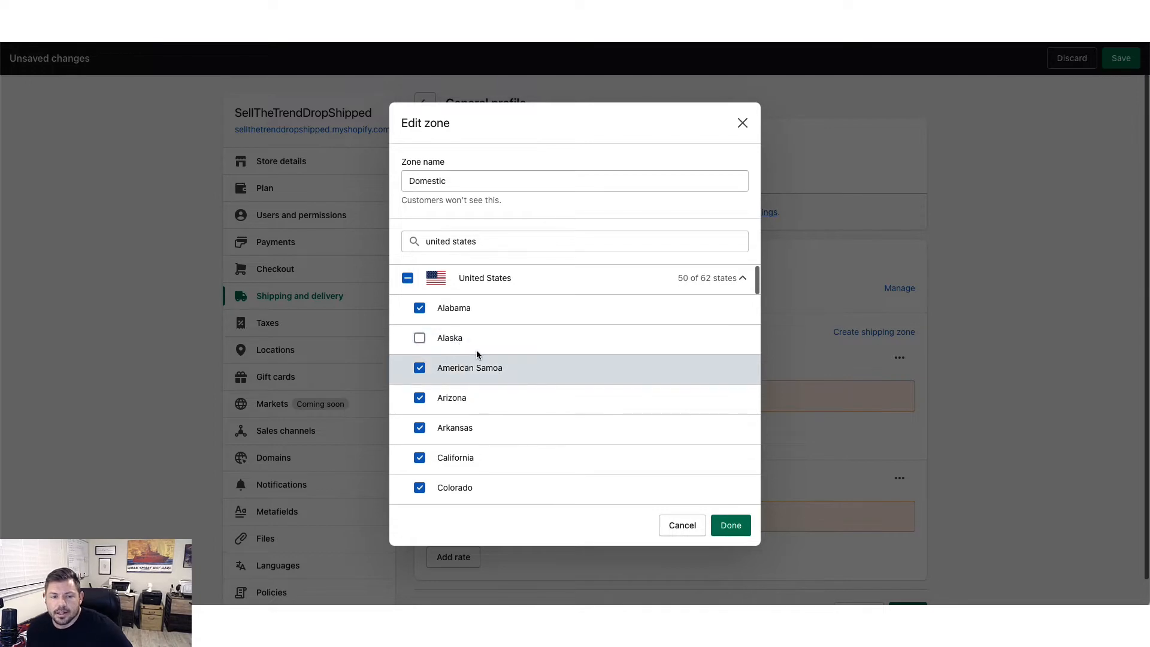
scroll(479, 357, down, 1)
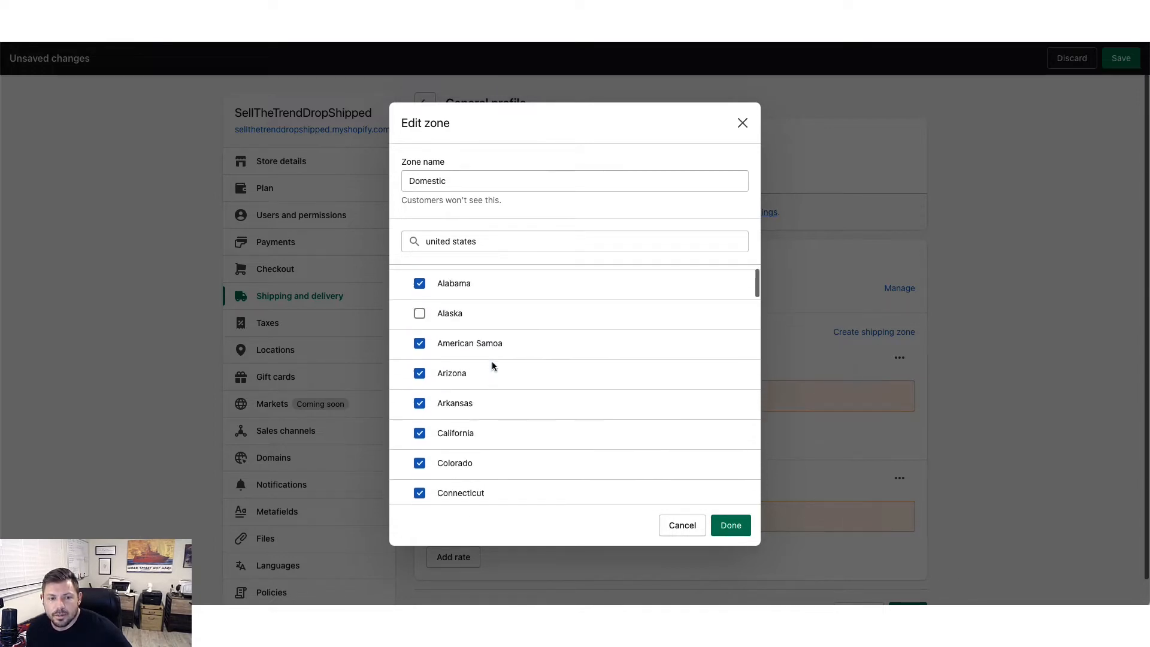
click(419, 344)
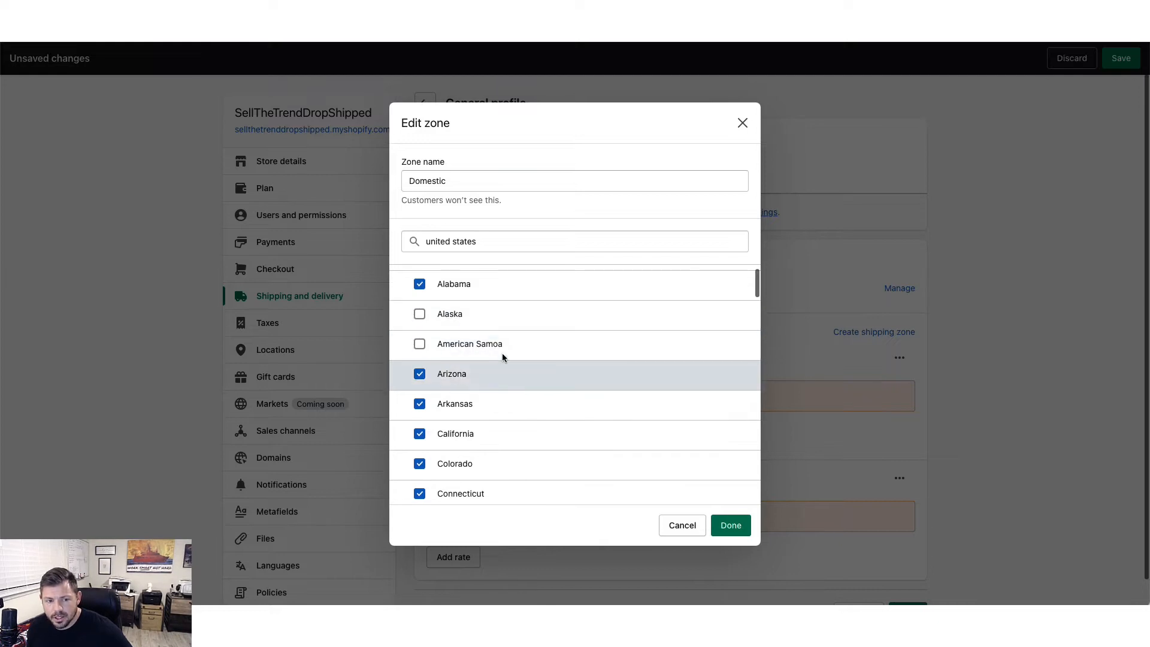
Review the full list of selected states and apply the edited Domestic zone.
scroll(501, 359, down, 10)
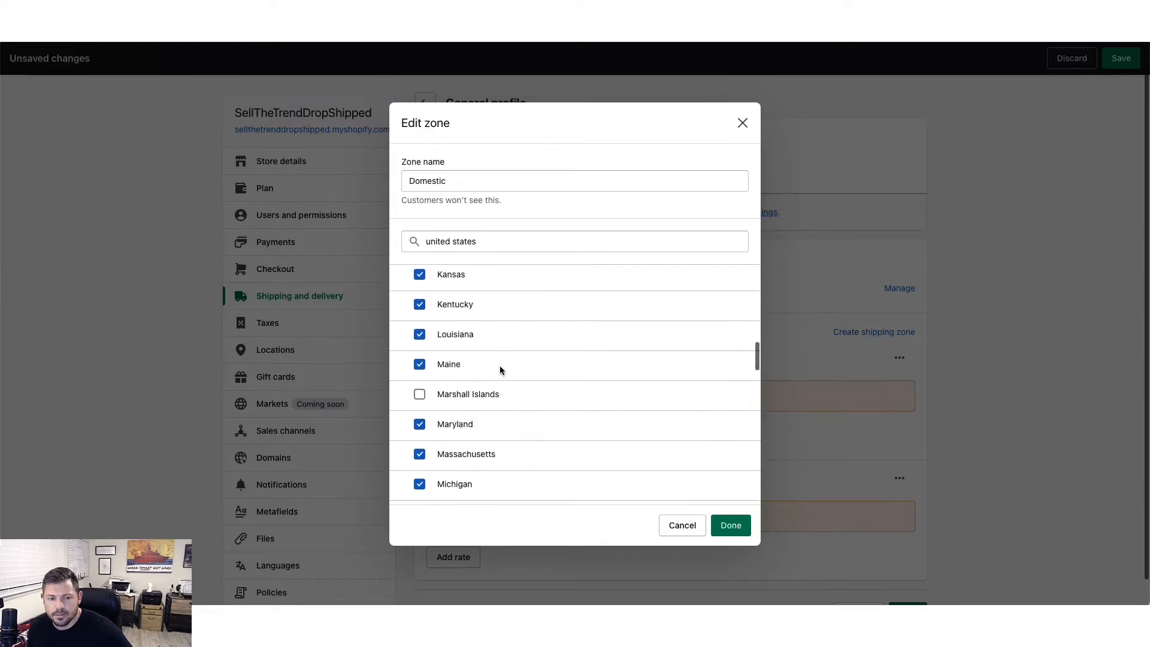
scroll(500, 366, down, 15)
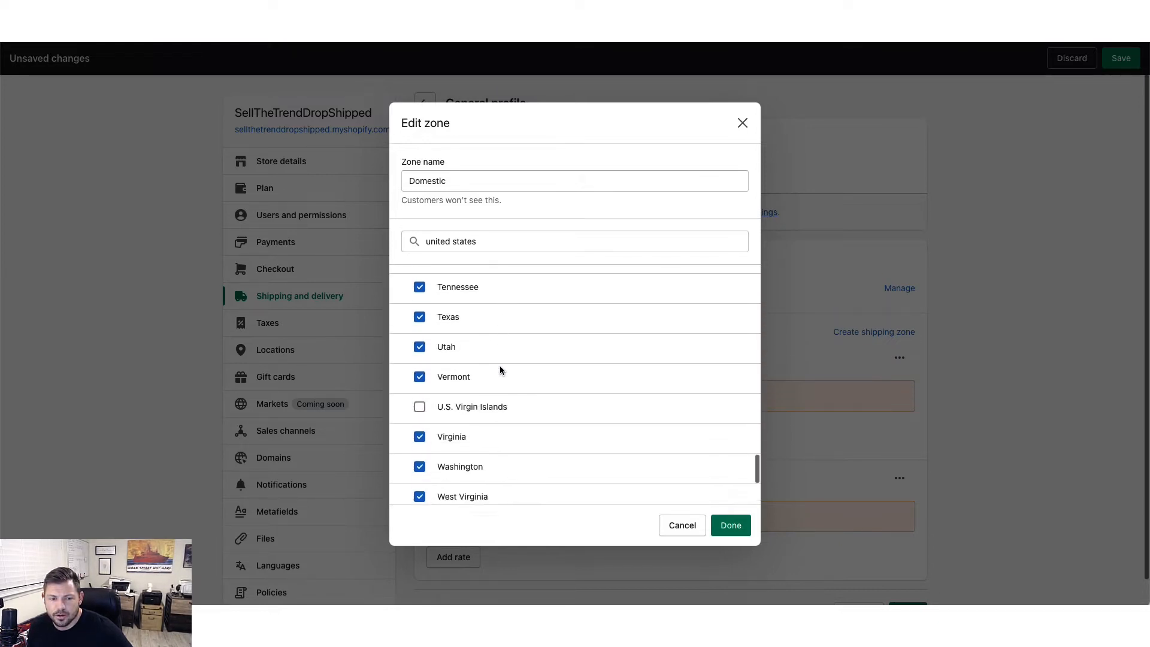
scroll(499, 368, down, 3)
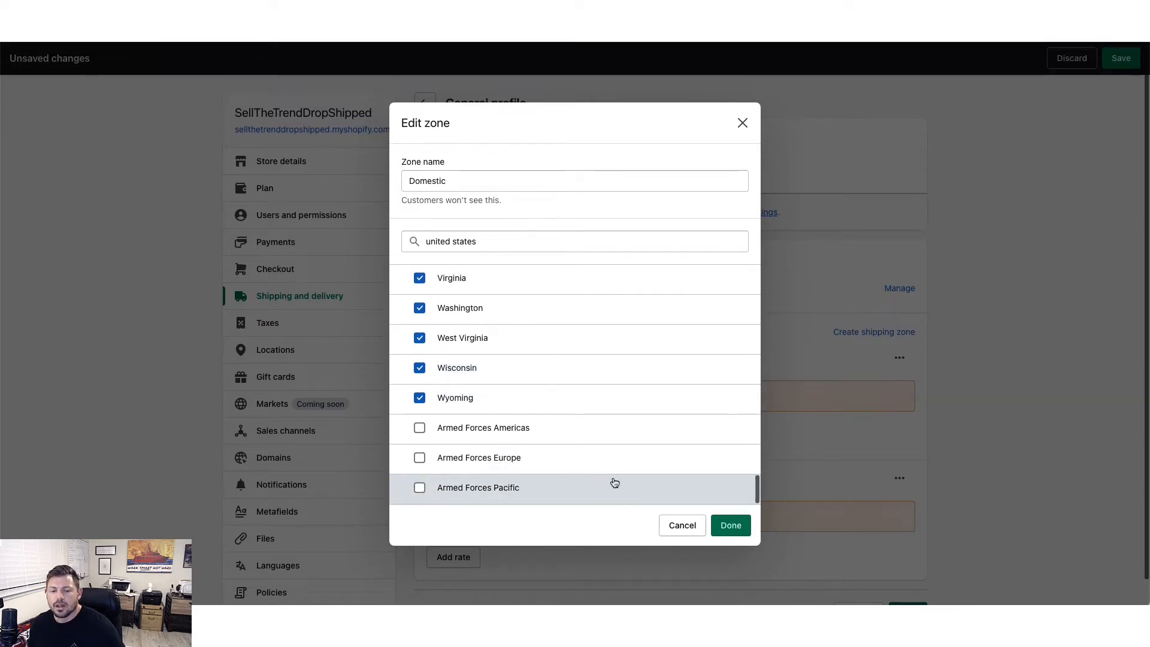
scroll(495, 353, up, 18)
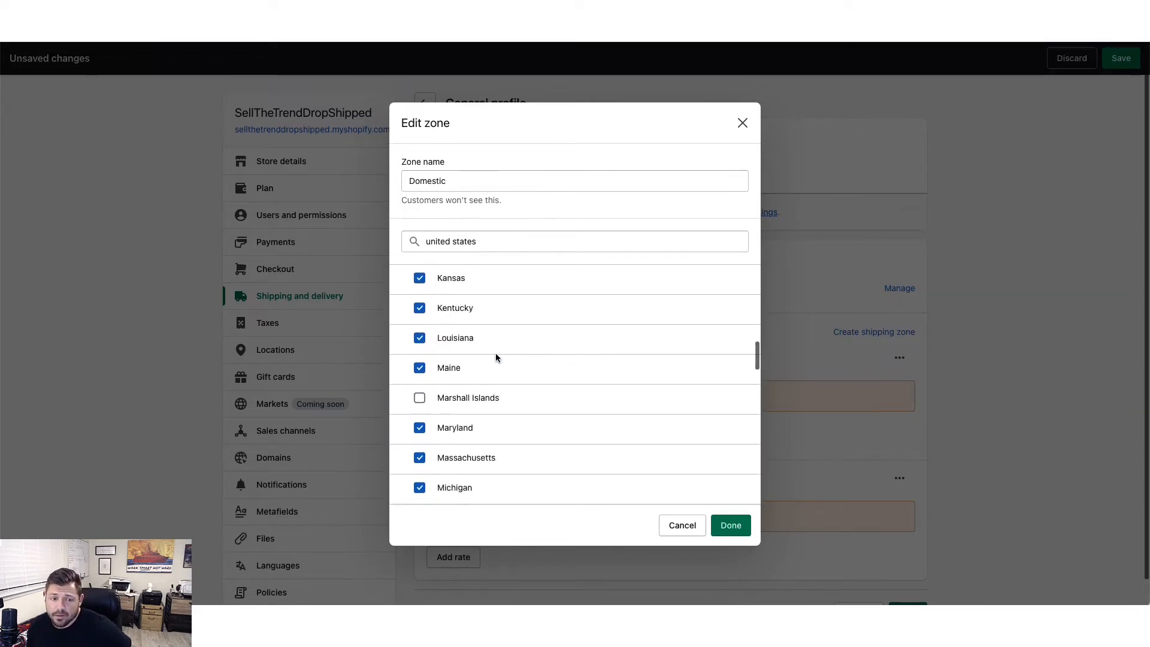
scroll(497, 356, up, 10)
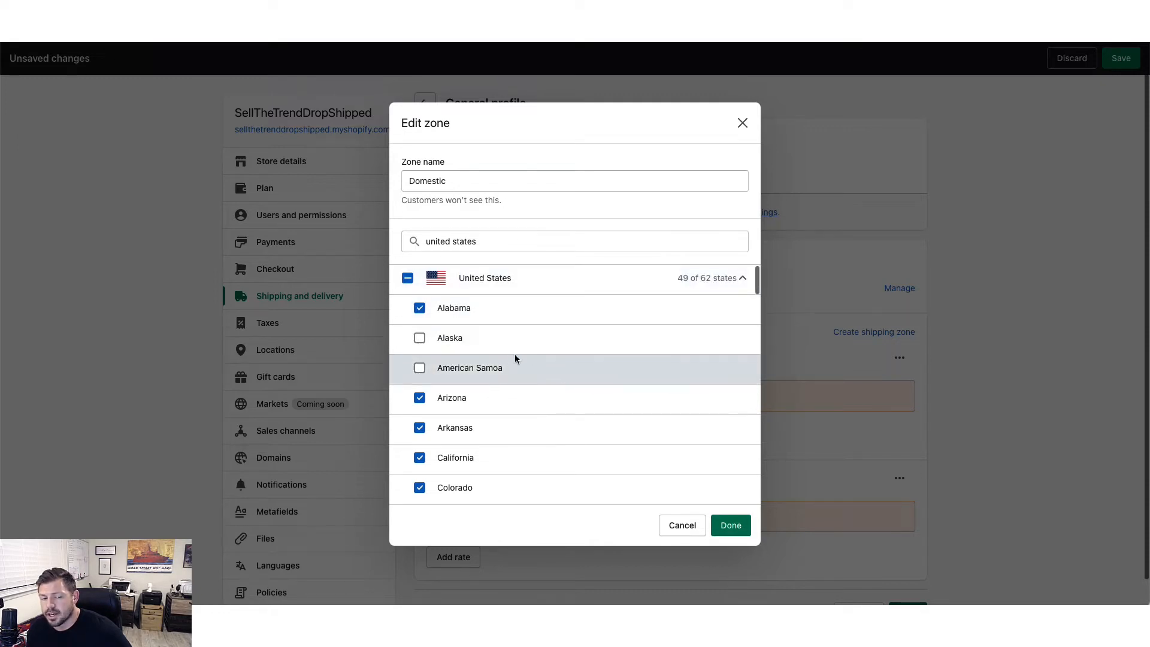
scroll(457, 341, down, 1)
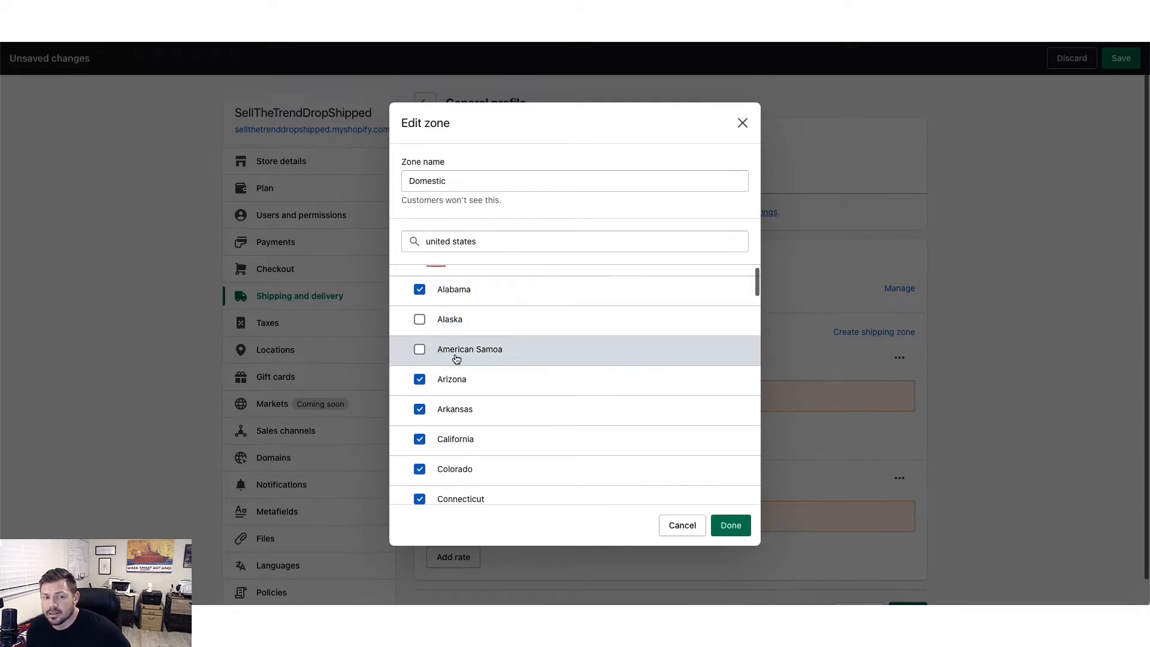
click(732, 526)
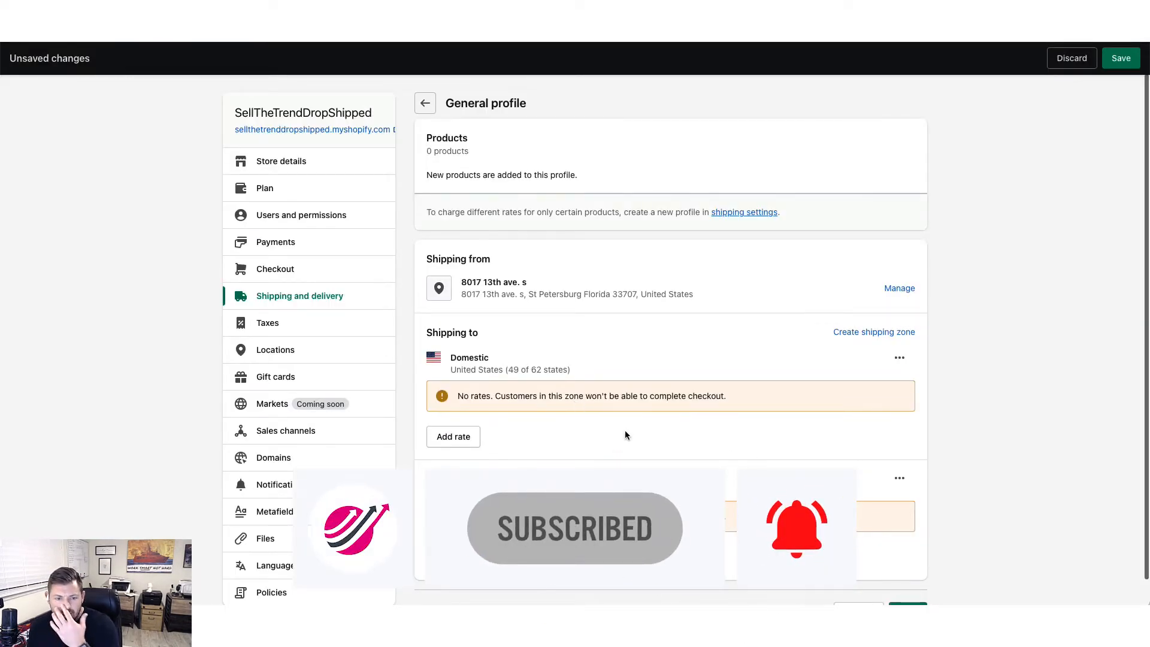
Add a free Economy rate to the Domestic zone based on item weight, with minimum and maximum both 0 lb.
click(457, 440)
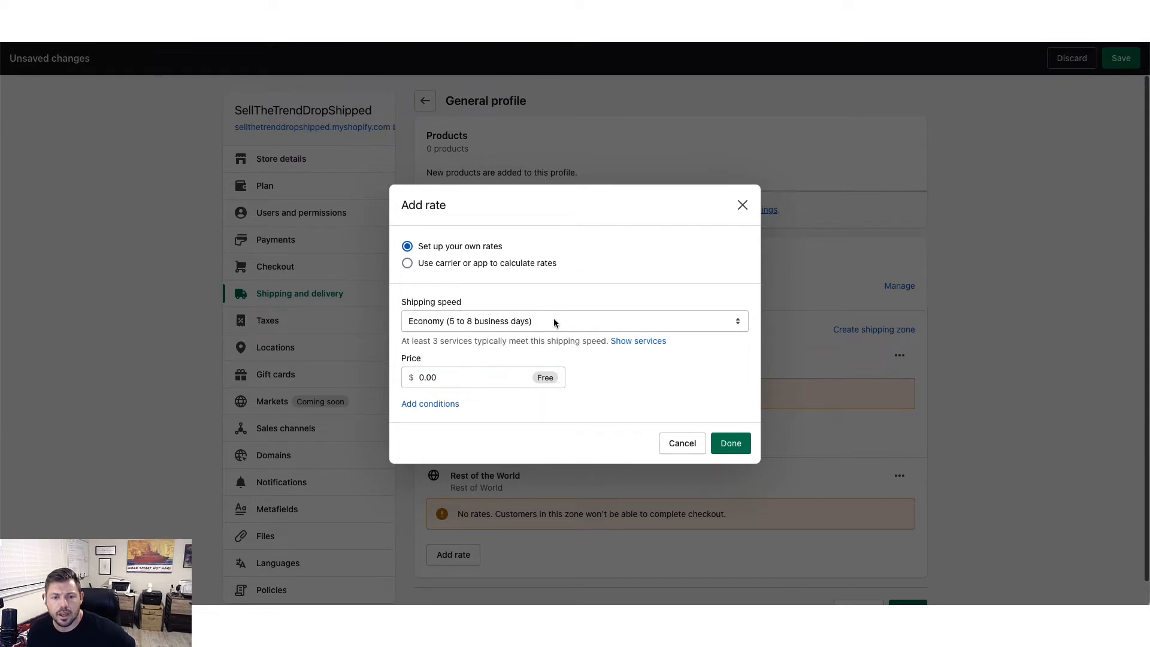
click(429, 404)
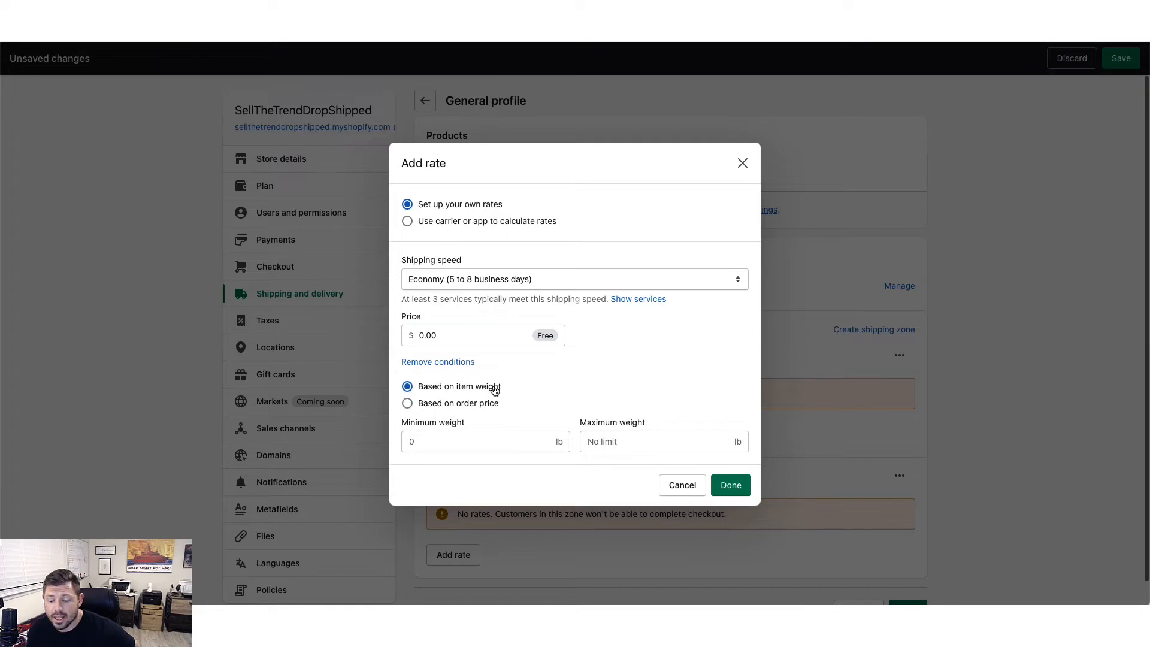
click(527, 441)
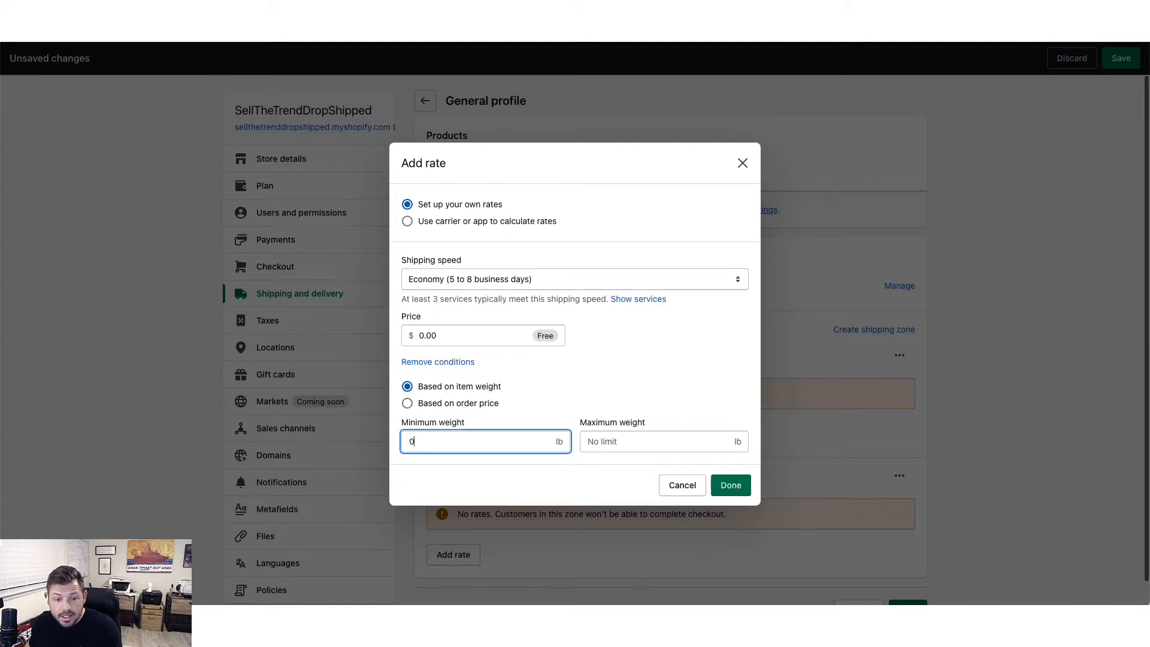
click(647, 442)
text(0)
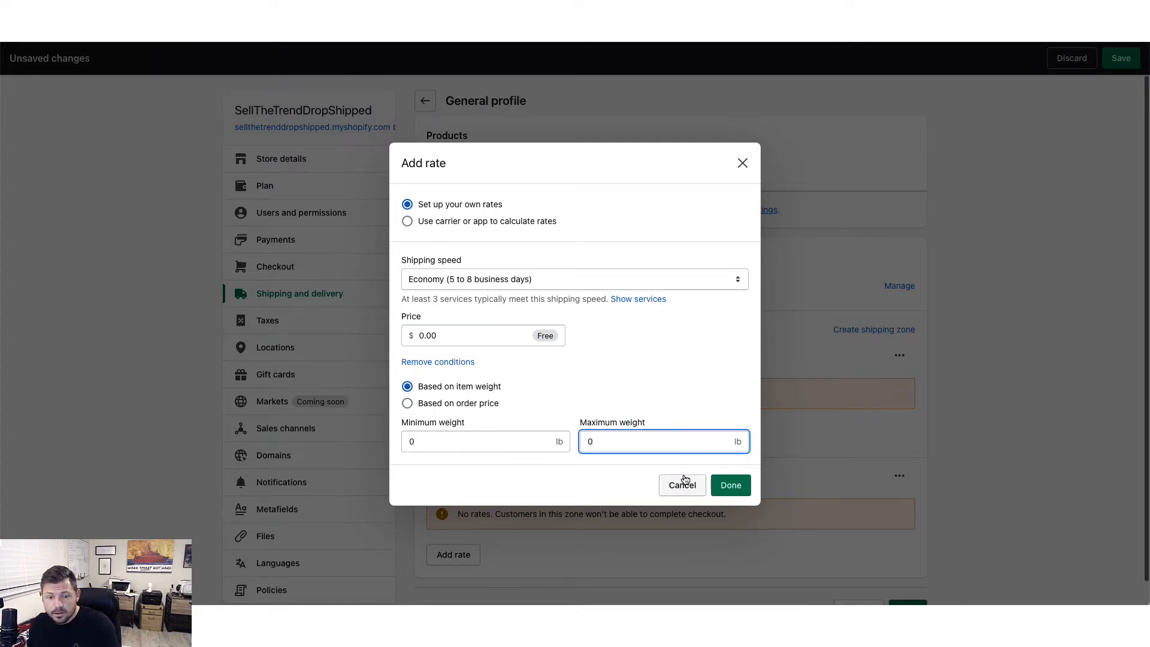
click(731, 487)
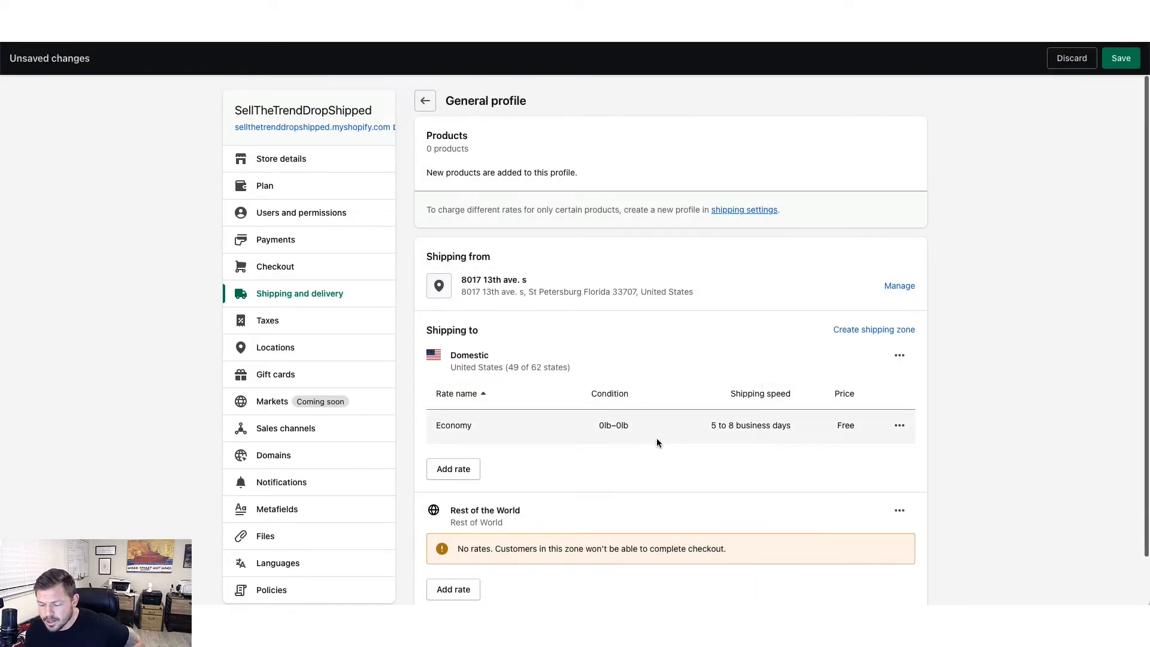
Start another Economy rate for the Domestic zone with an item weight condition from 0 to 0.24 lb.
click(457, 472)
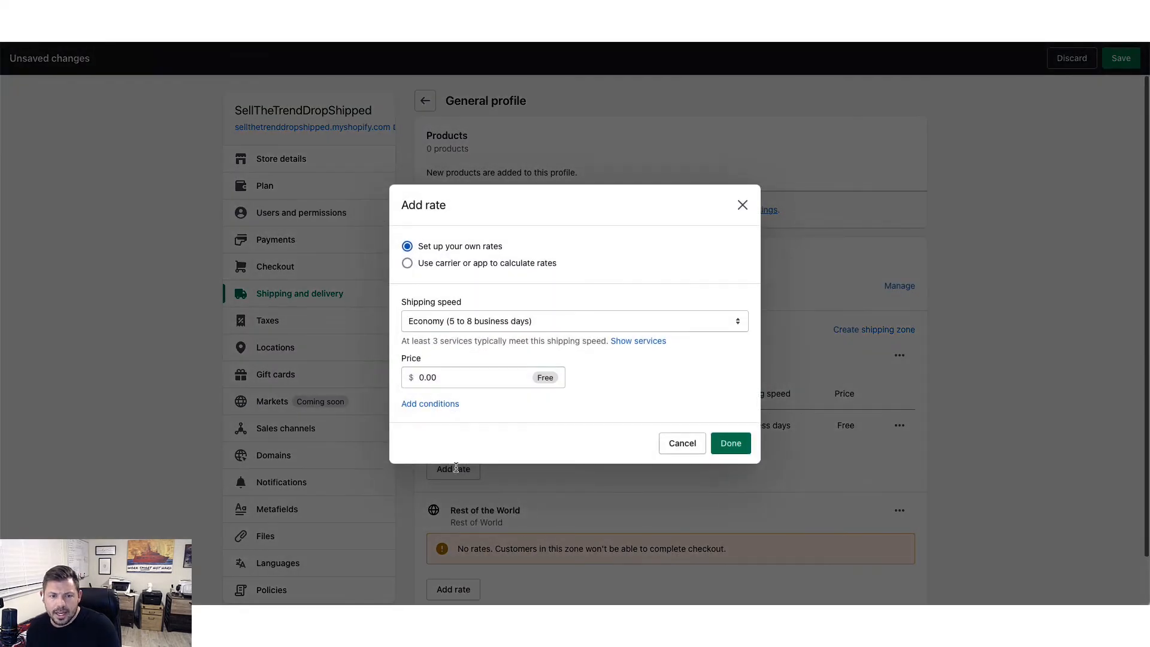
click(437, 403)
click(437, 441)
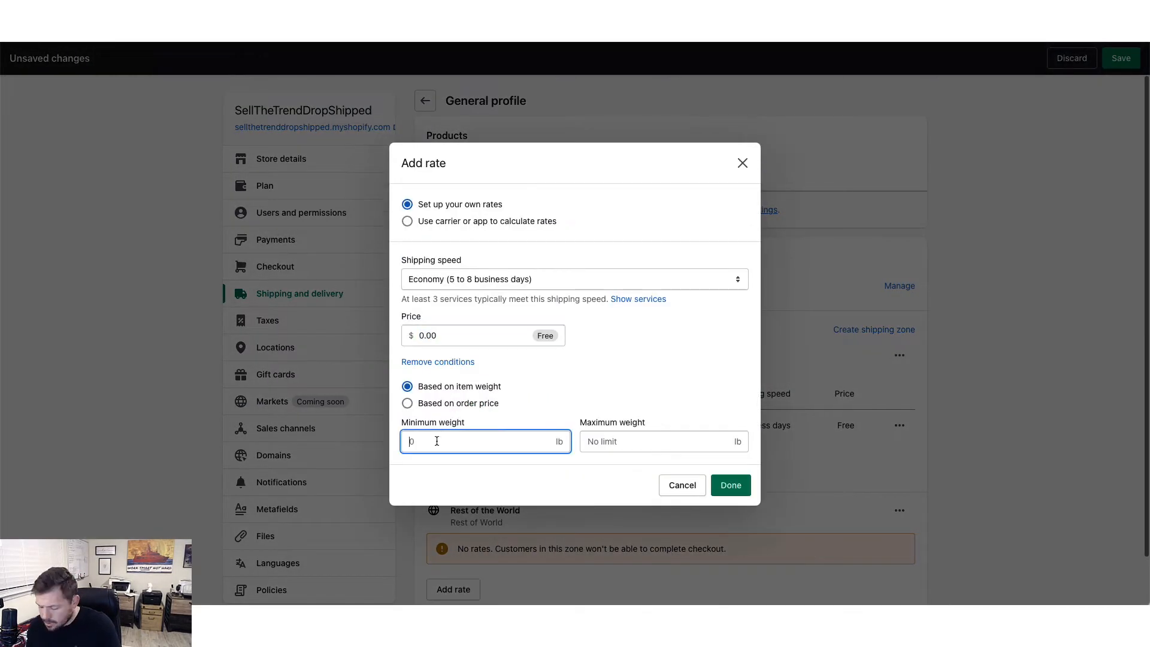
text(0)
click(612, 448)
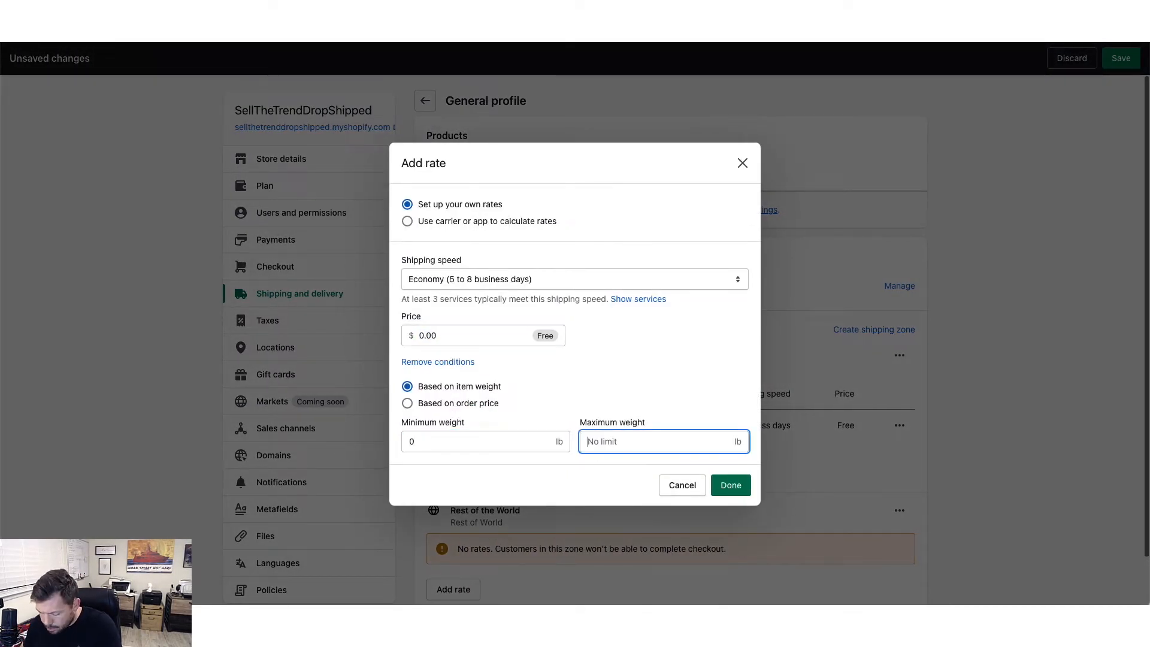
text(.24)
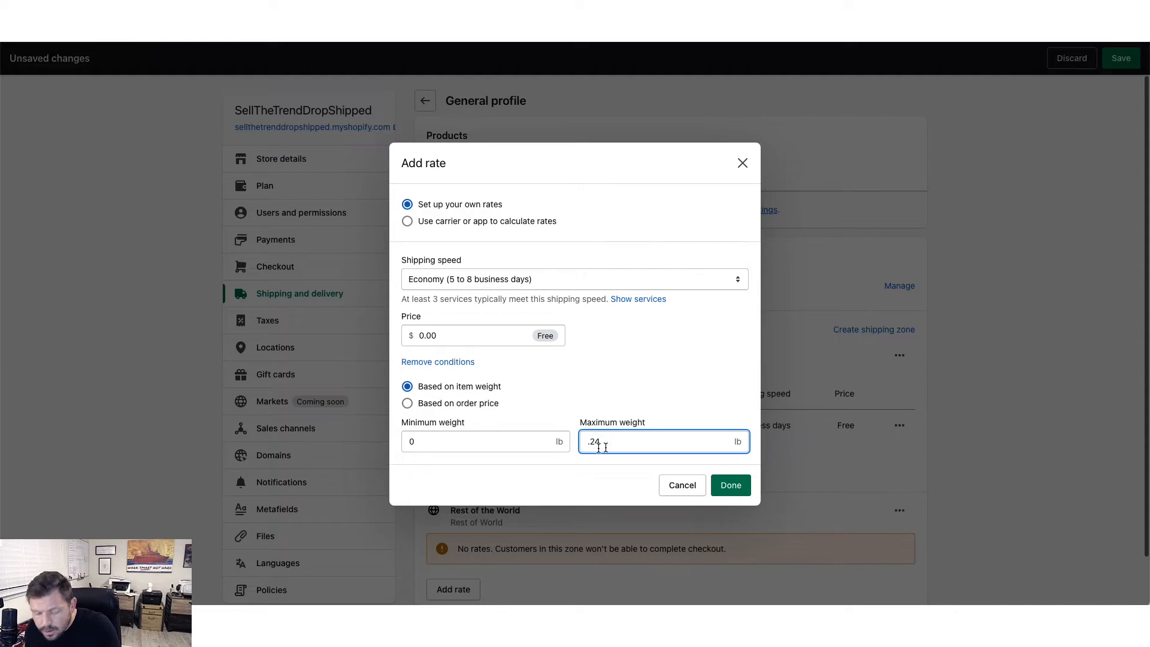
Set the price of the 0 to 0.24 lb rate to $2.95 and add it to the zone.
click(448, 336)
text(2.9)
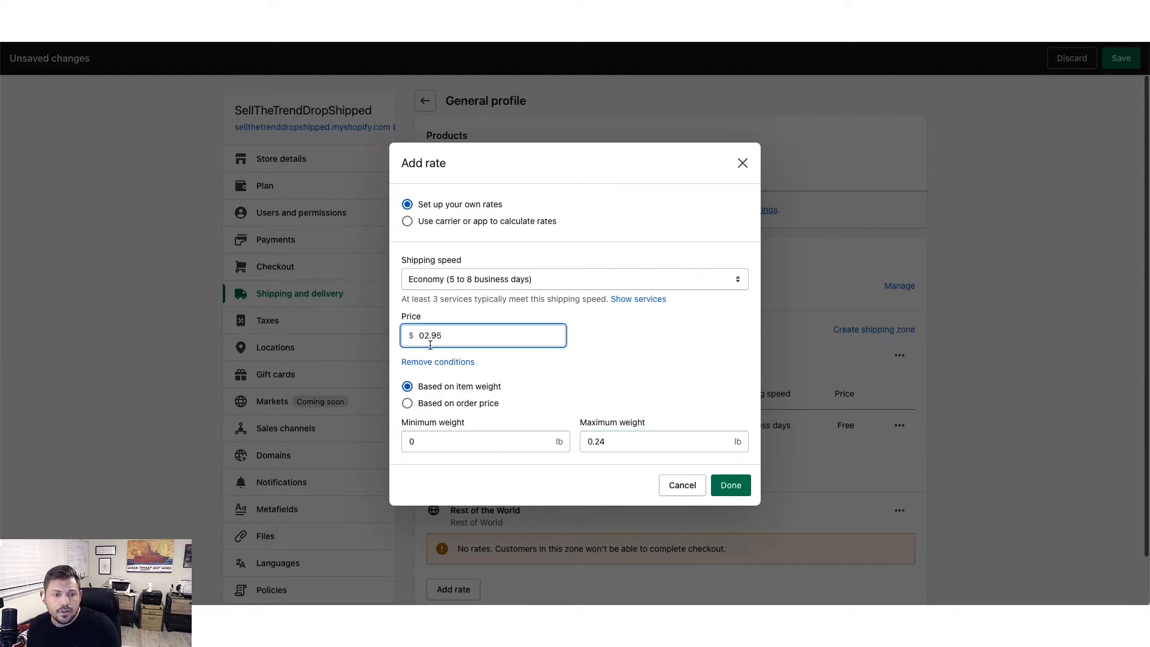
text(5)
key(Left)
key(Left)
key(Left)
key(Left)
key(BackSpace)
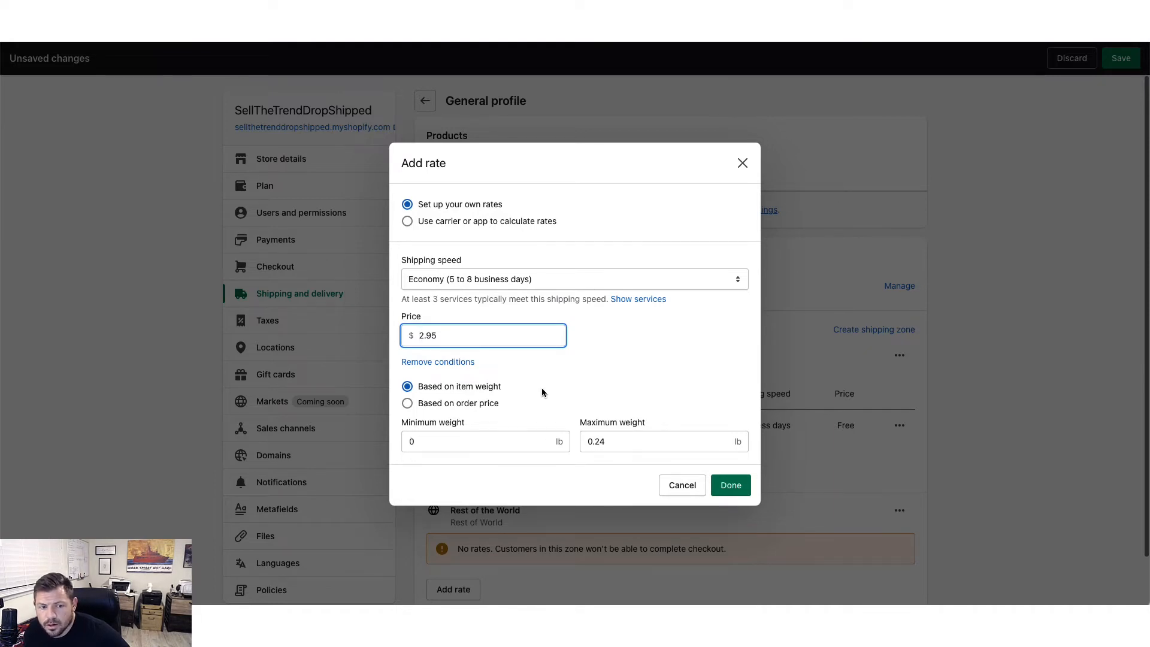
drag(440, 338, 421, 335)
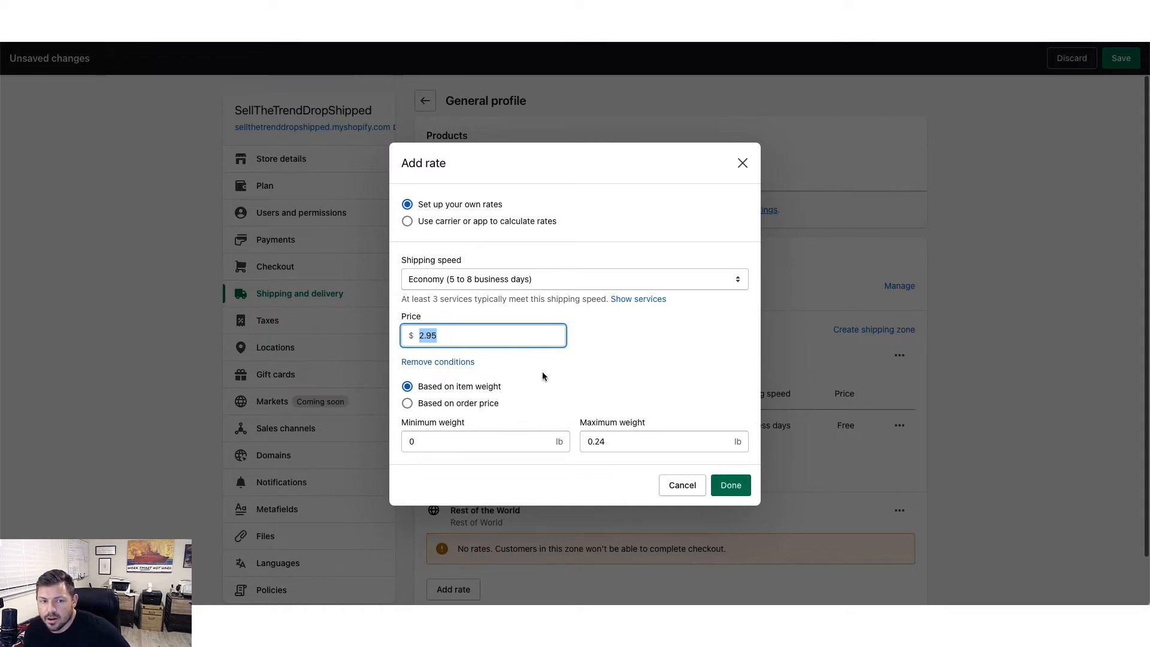
click(732, 489)
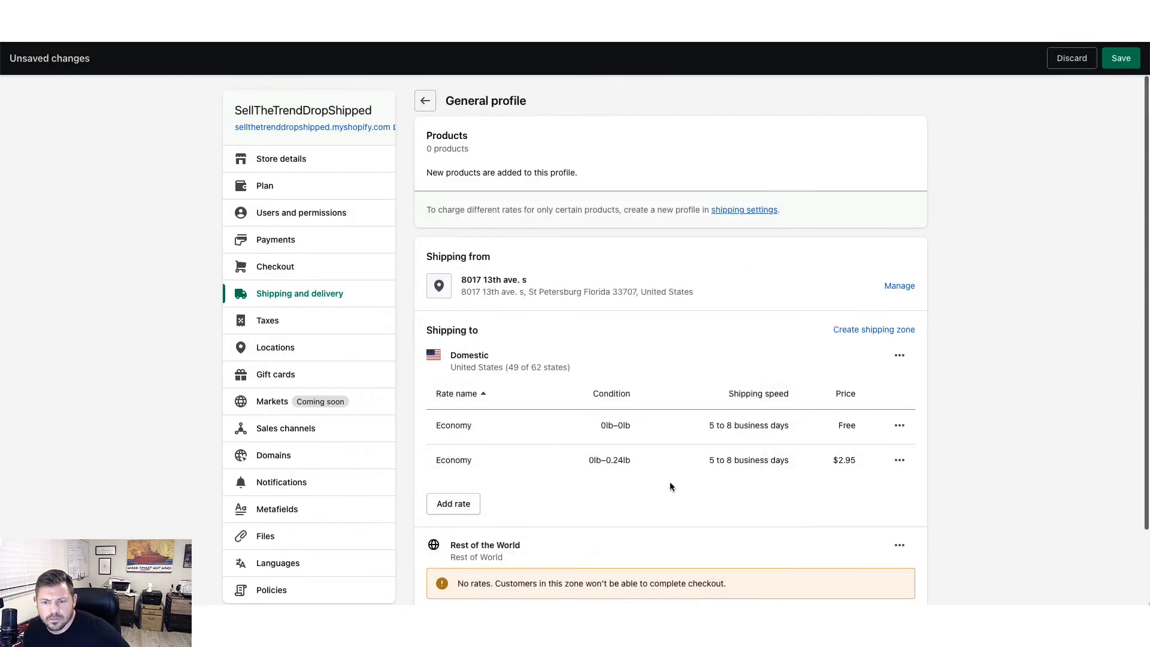
Start another Economy rate for the Domestic zone with an item weight condition from 0.25 to 0.49 lb.
click(454, 504)
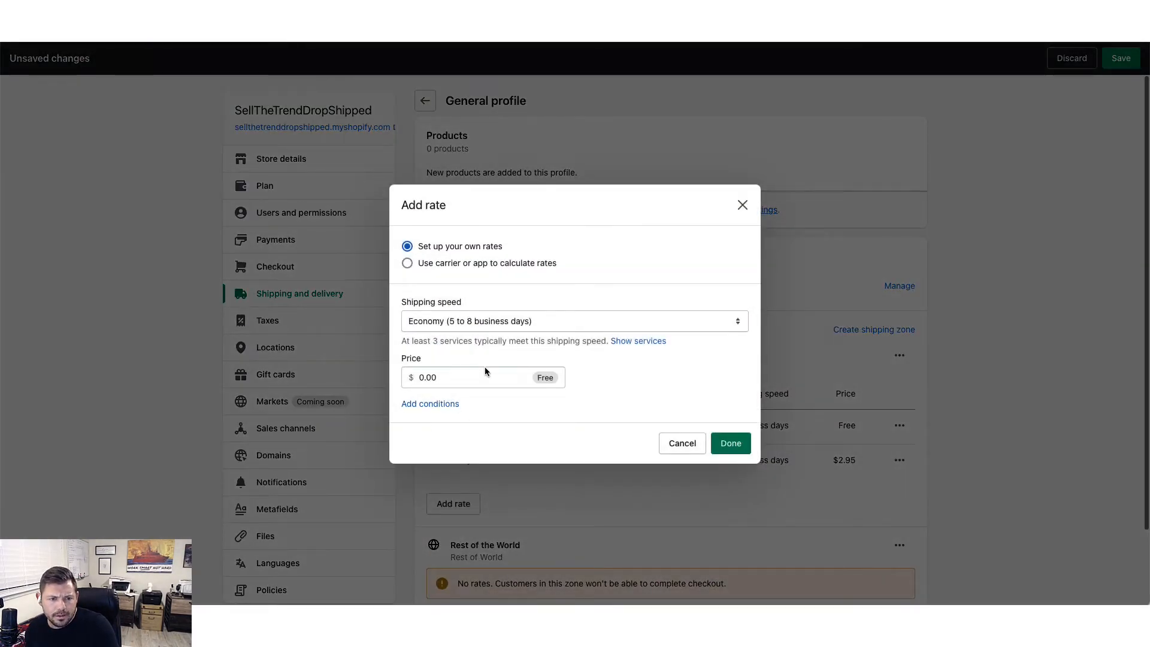
click(431, 405)
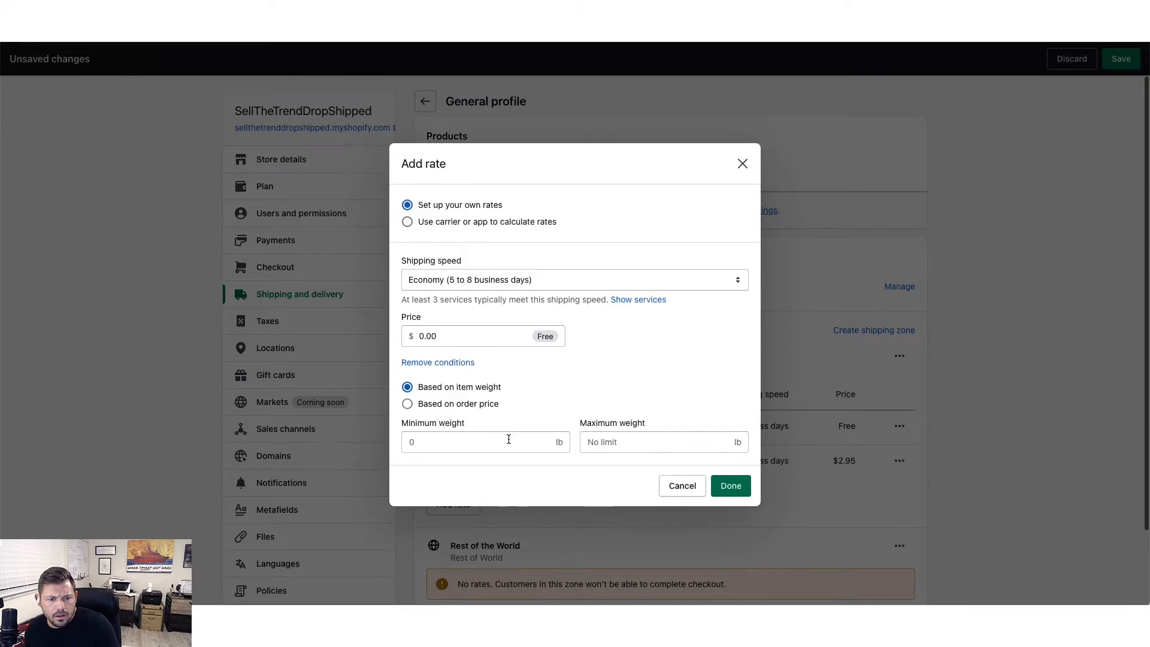
click(455, 442)
text(.25)
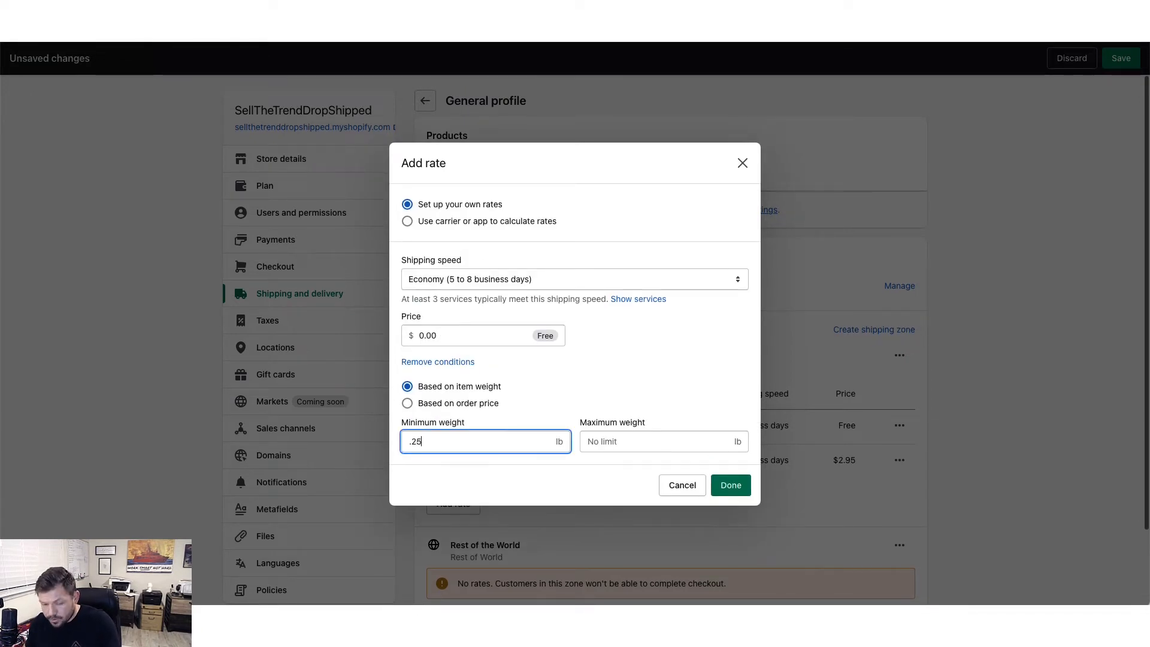
click(617, 442)
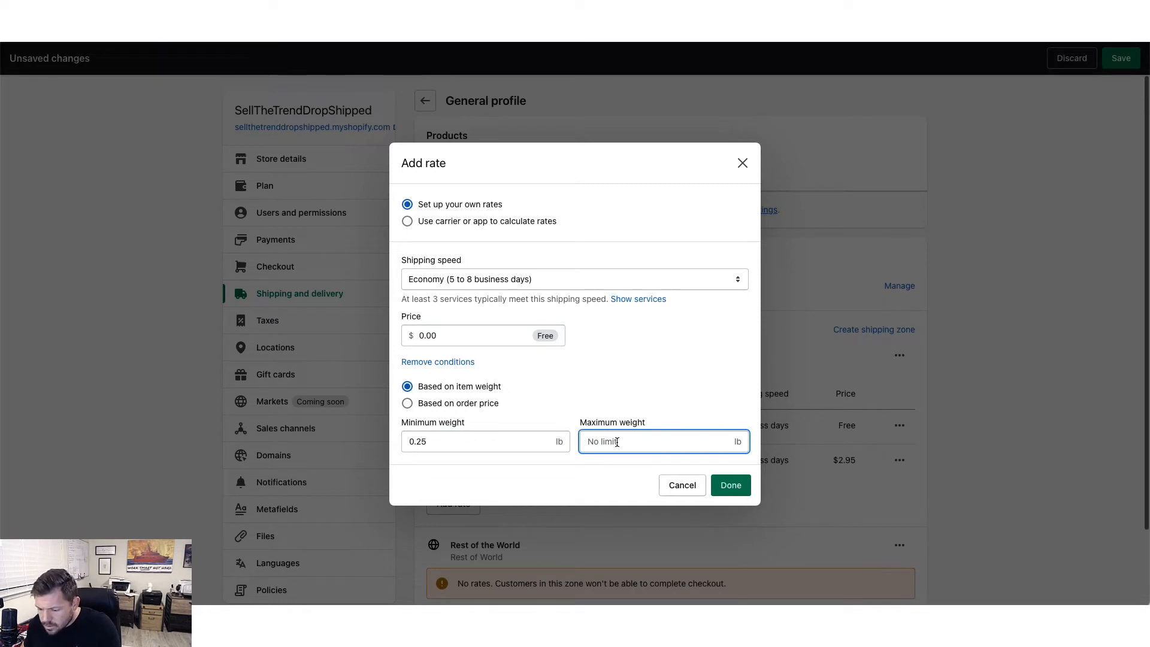
text(.49)
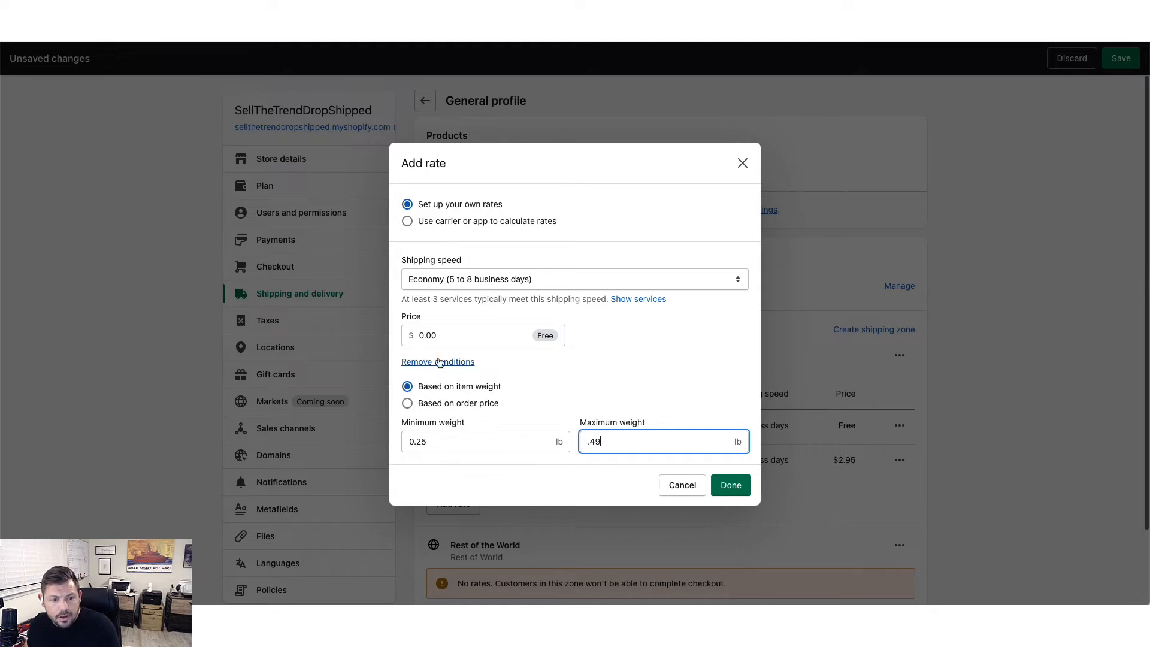
Set the price of the 0.25 to 0.49 lb rate to $4.95 and add it to the zone.
click(433, 328)
text(4.95)
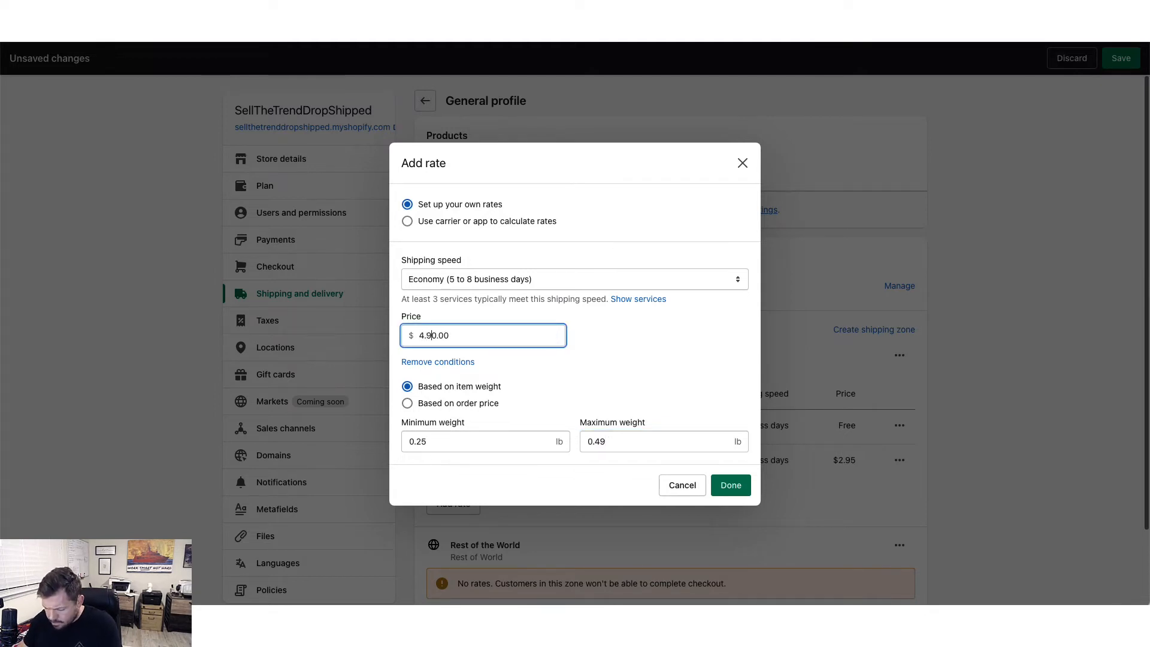
click(753, 483)
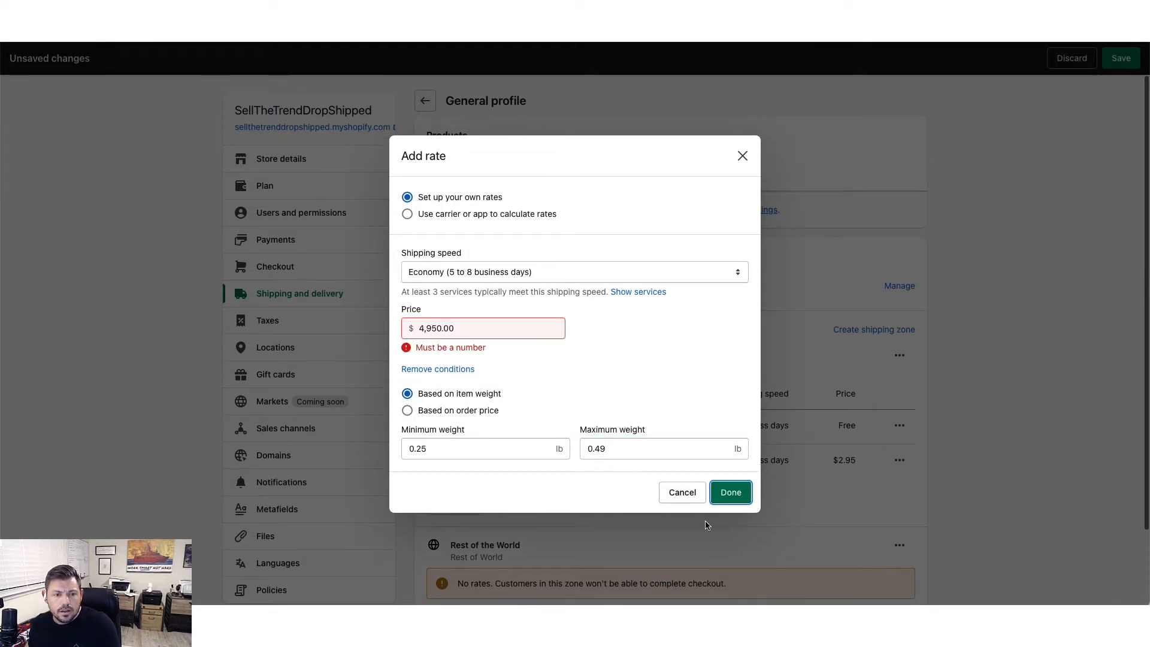
double_click(447, 331)
text(4)
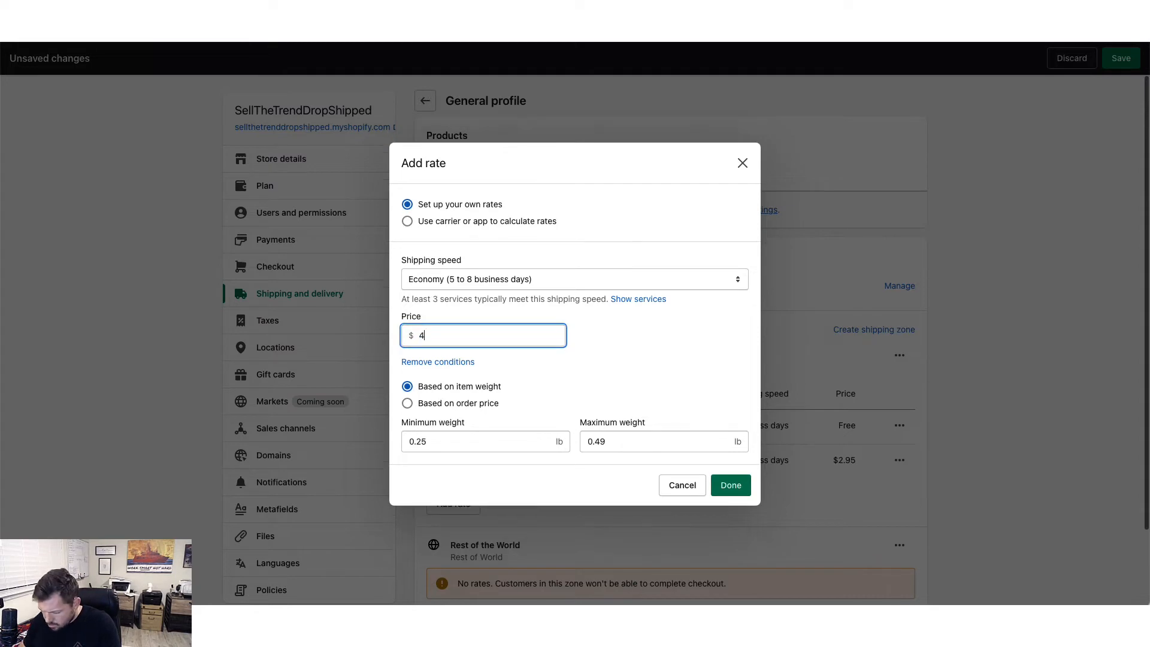
text(.96)
key(BackSpace)
text(5)
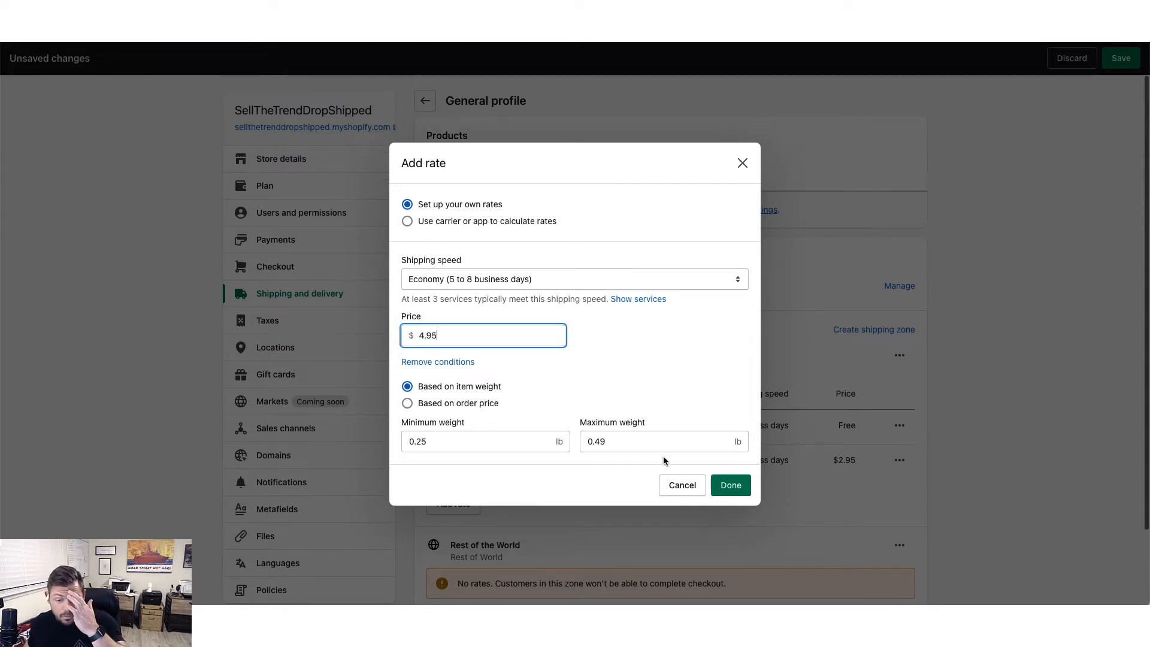
click(734, 484)
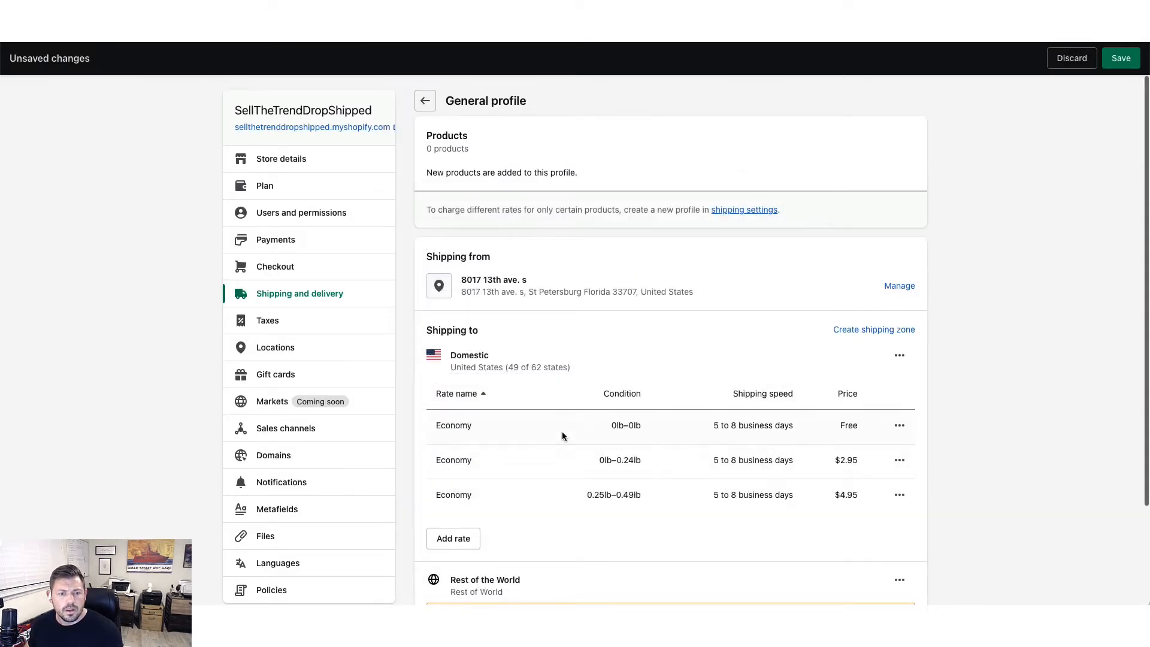
Add an Economy rate to the Domestic zone for item weights from 0.5 to 0.99 lb, priced at $9.95.
scroll(560, 428, down, 1)
click(459, 484)
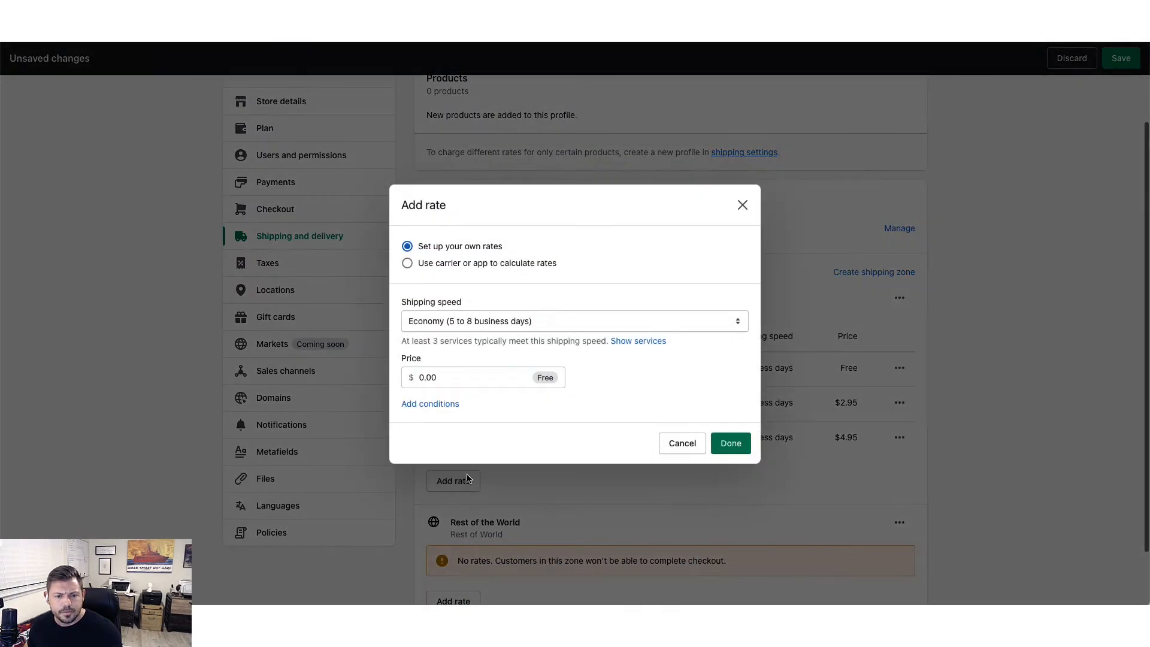
click(433, 405)
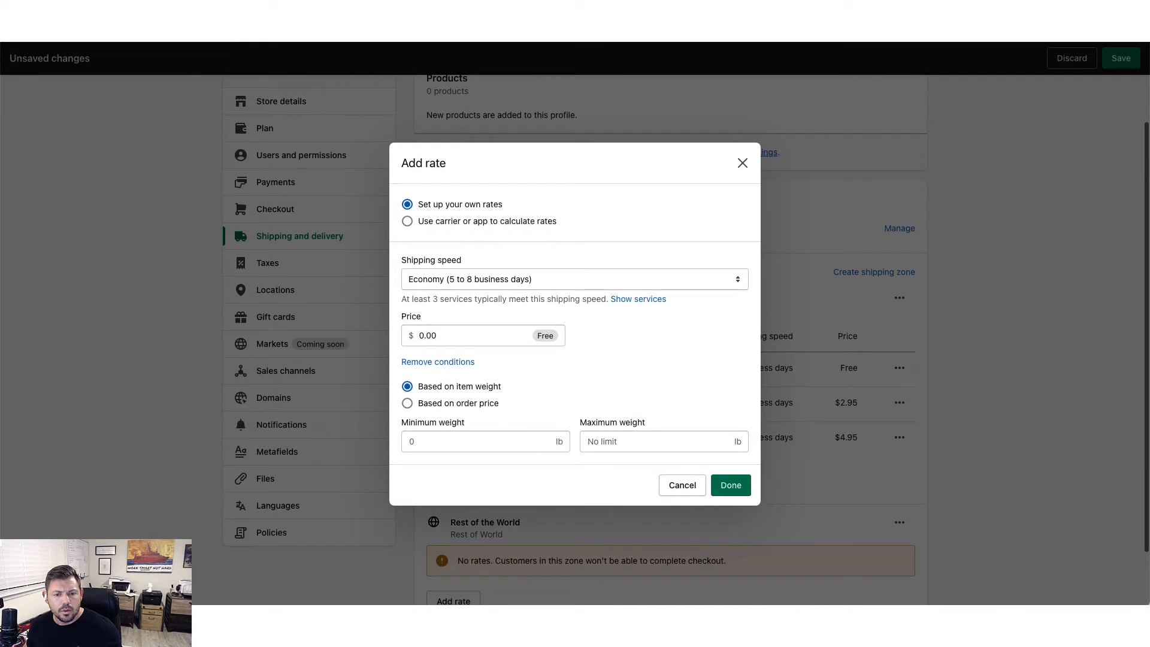
click(447, 443)
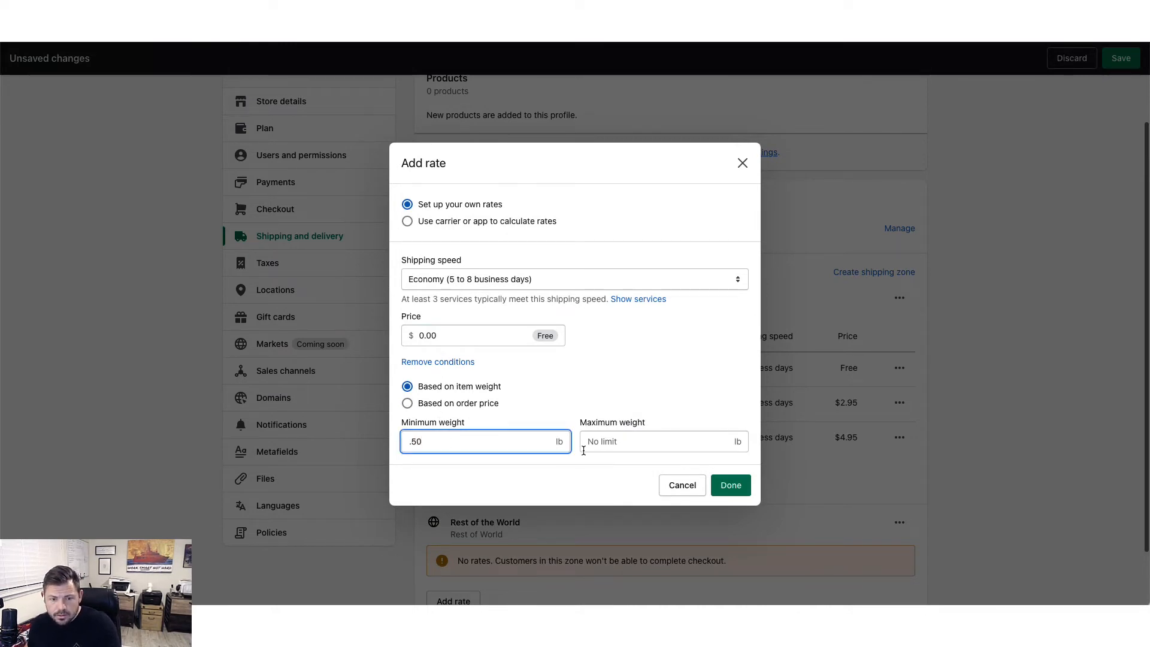
click(611, 443)
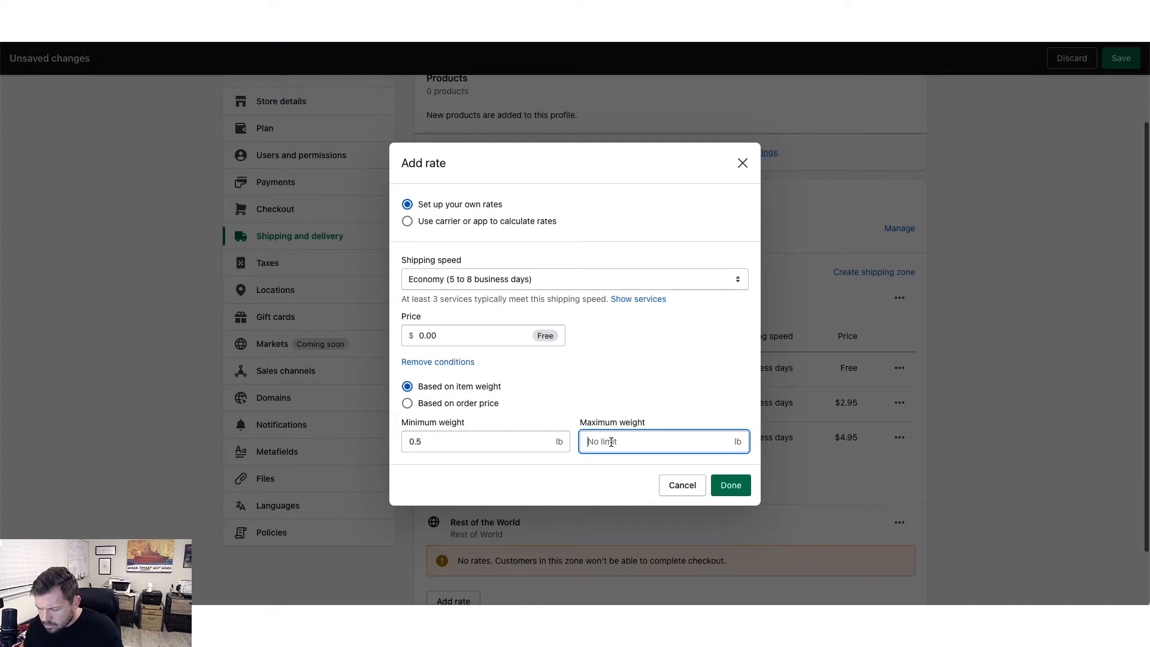
text(0.99)
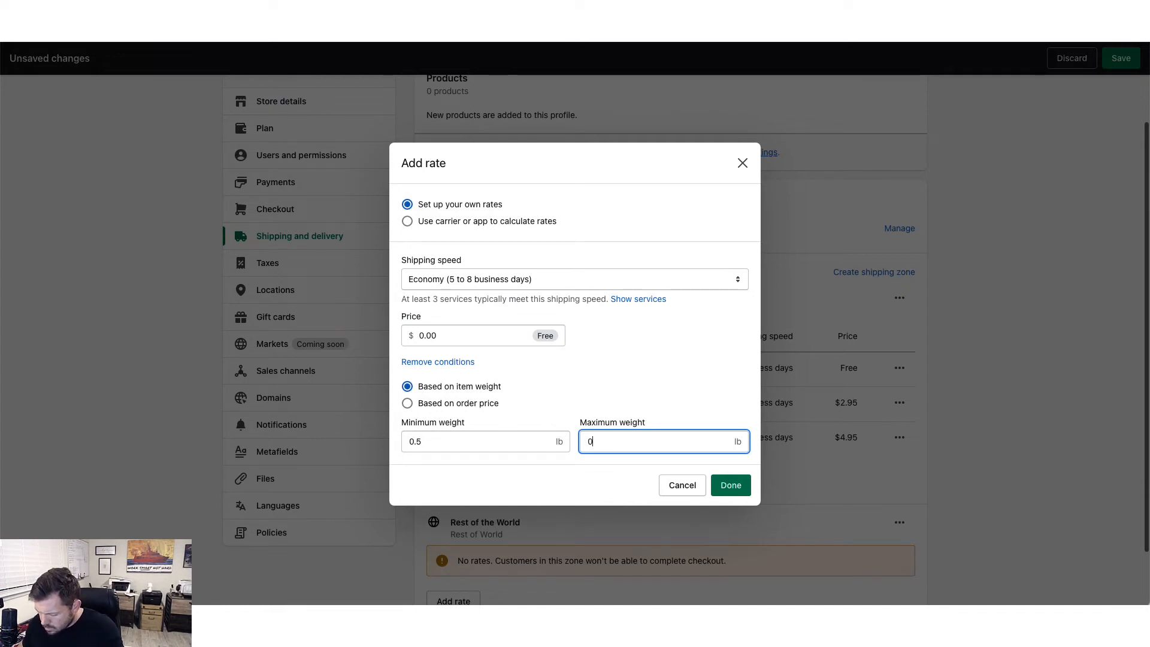
click(465, 338)
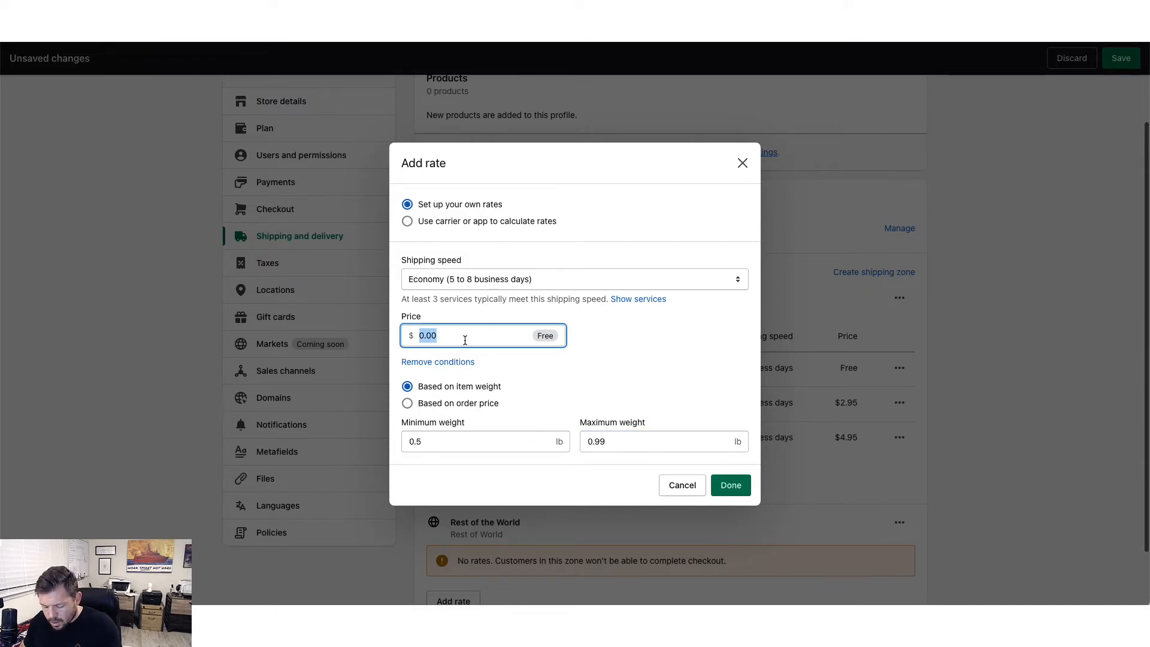
text(9.95)
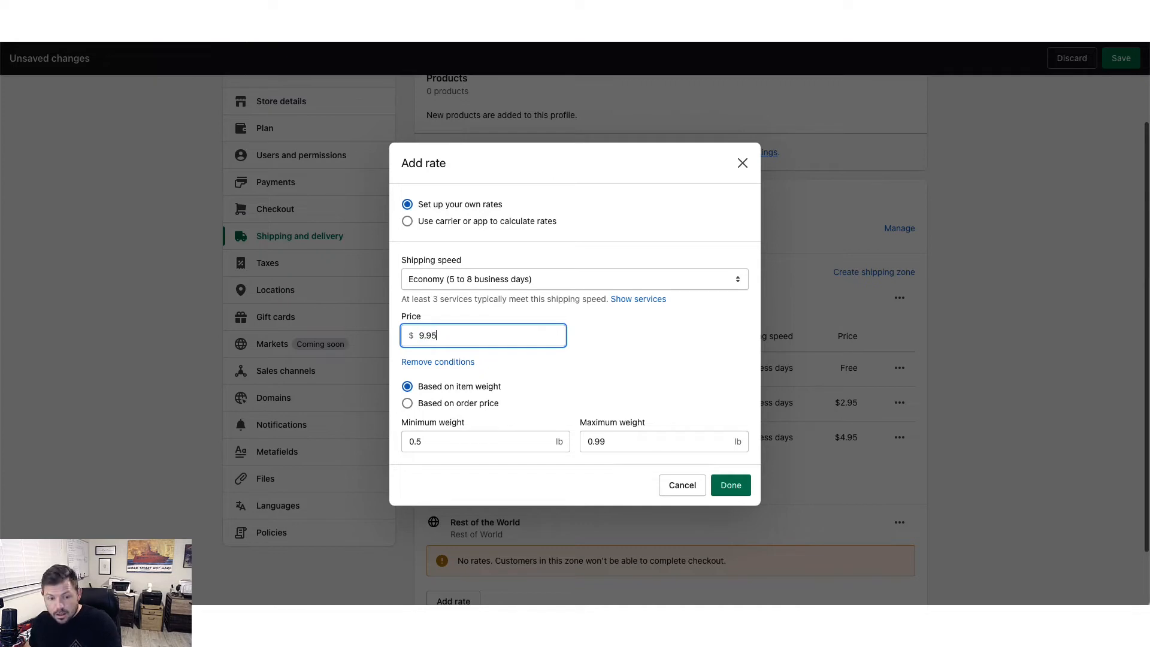
click(734, 487)
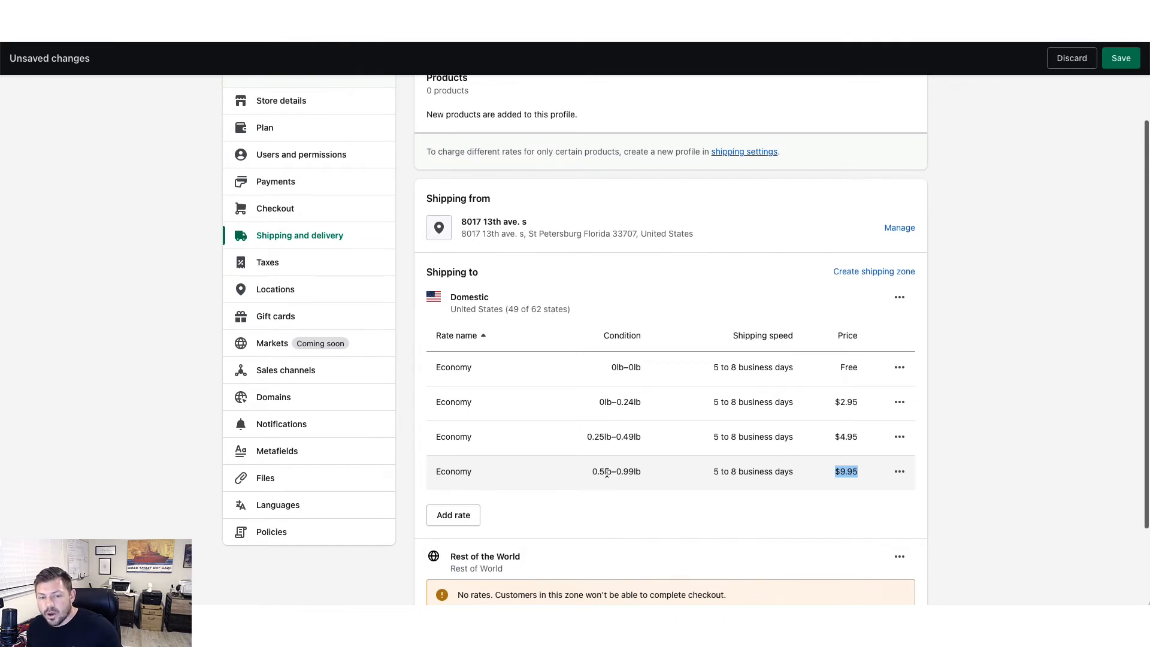
Review the weight conditions and prices of the Domestic zone's rates and the Rest of the World zone.
drag(599, 473, 642, 473)
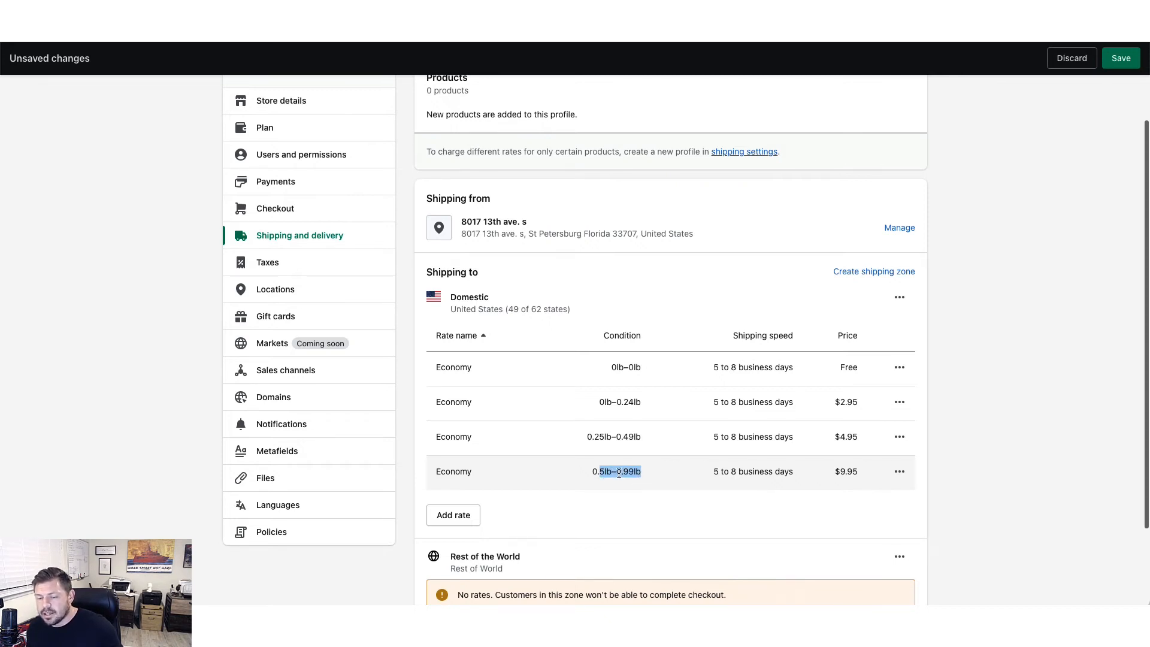
drag(863, 473, 837, 476)
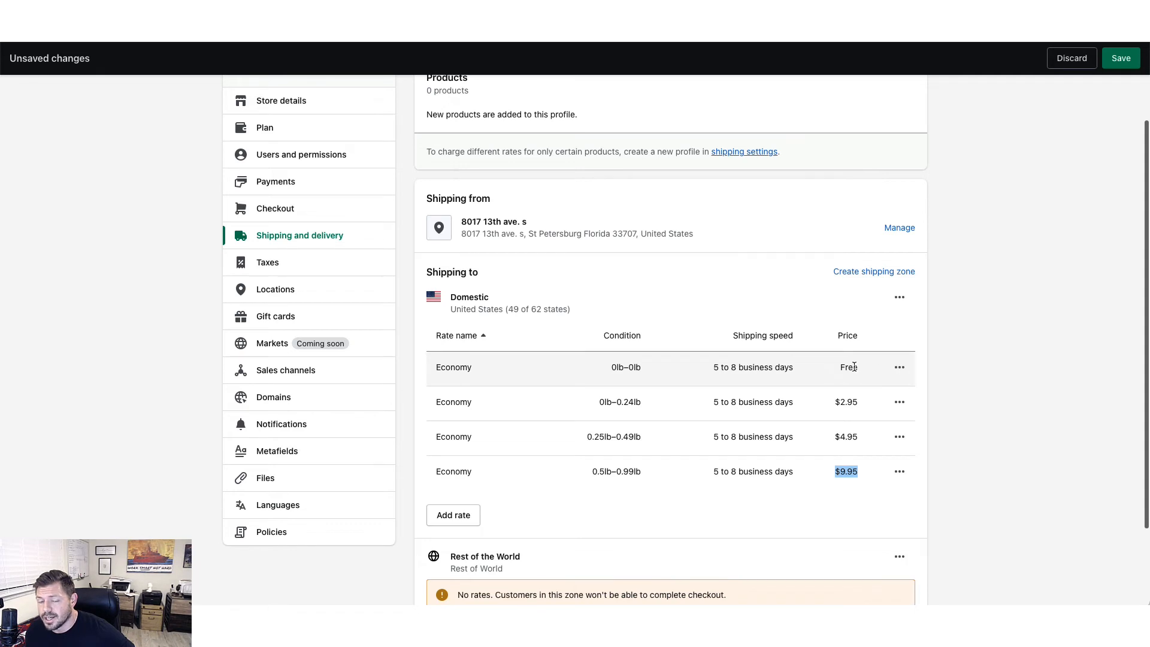
scroll(596, 289, up, 2)
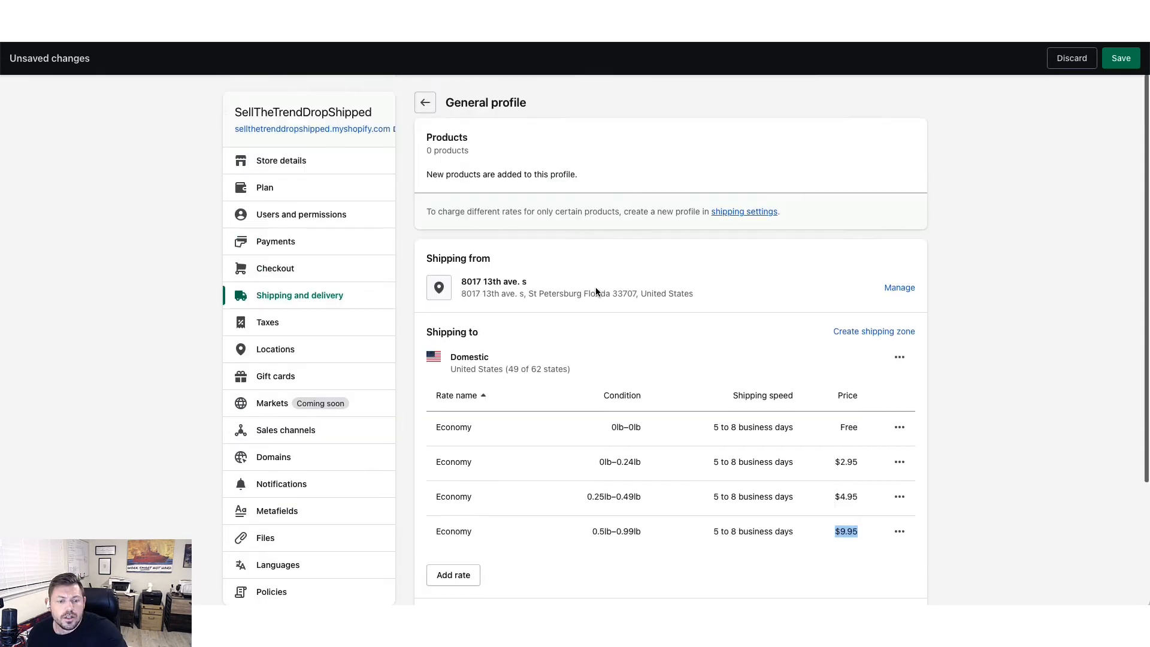
scroll(596, 286, down, 5)
scroll(595, 286, up, 2)
scroll(589, 300, down, 3)
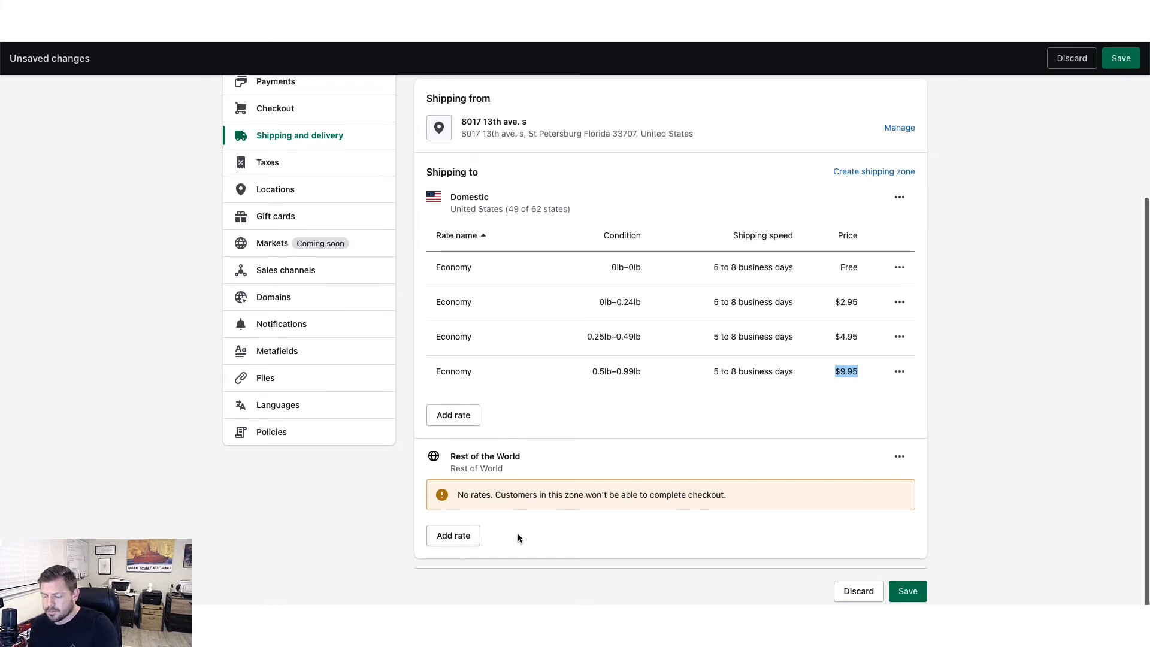
Save the shipping rate changes in the General profile and close the store settings.
click(907, 591)
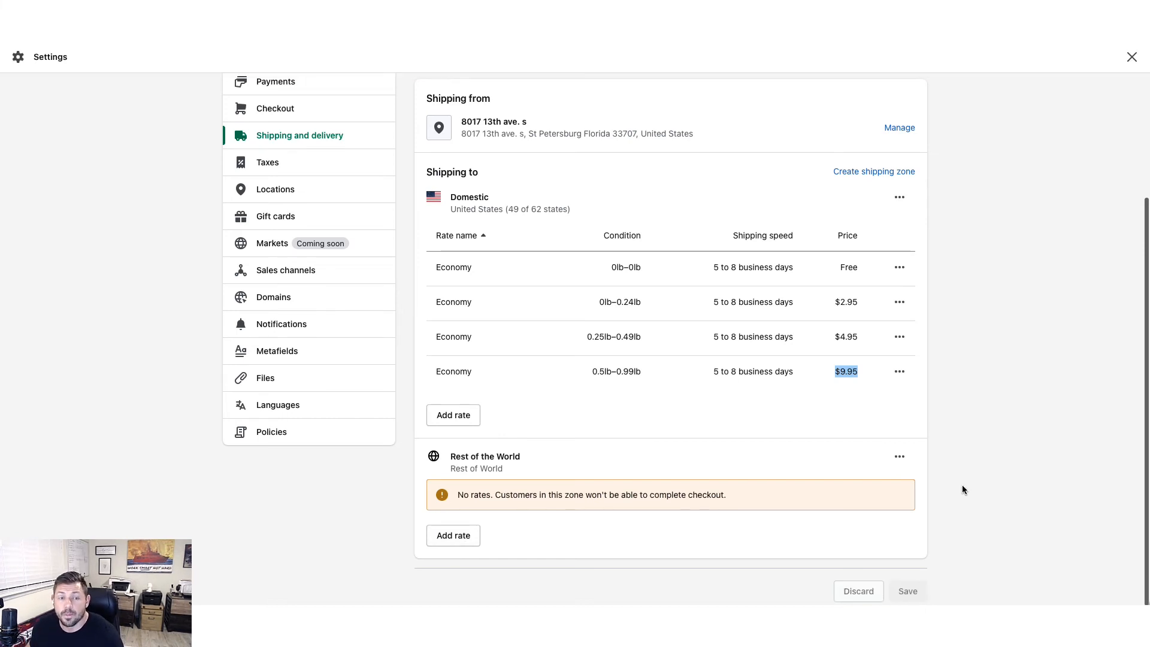
scroll(900, 424, up, 3)
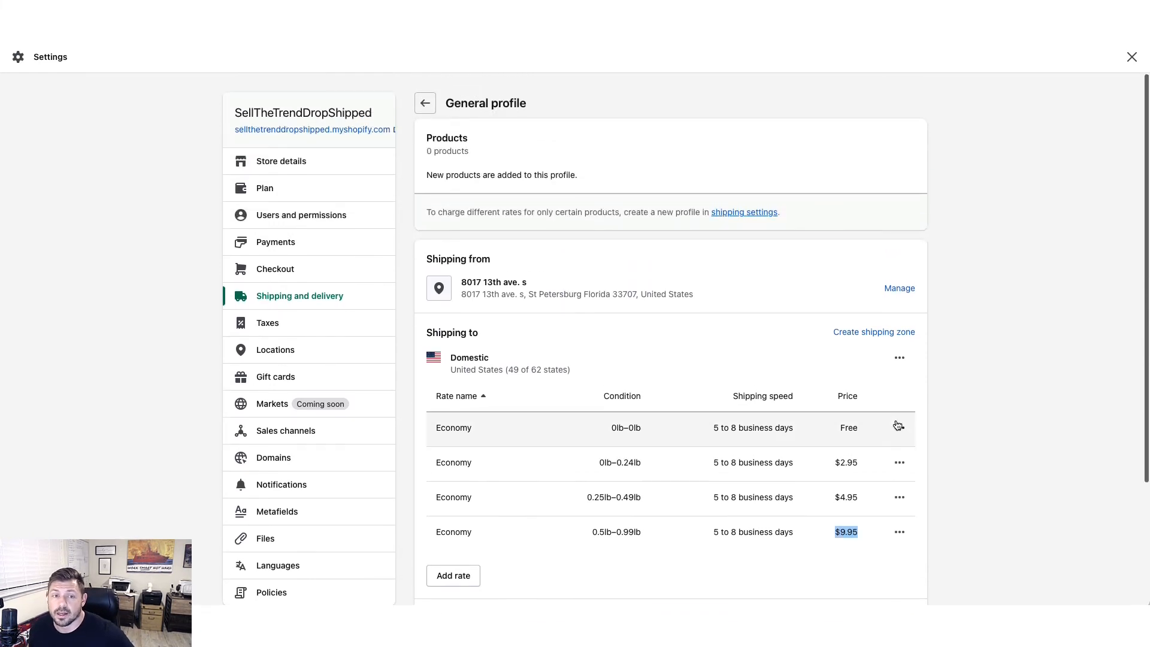
click(1132, 57)
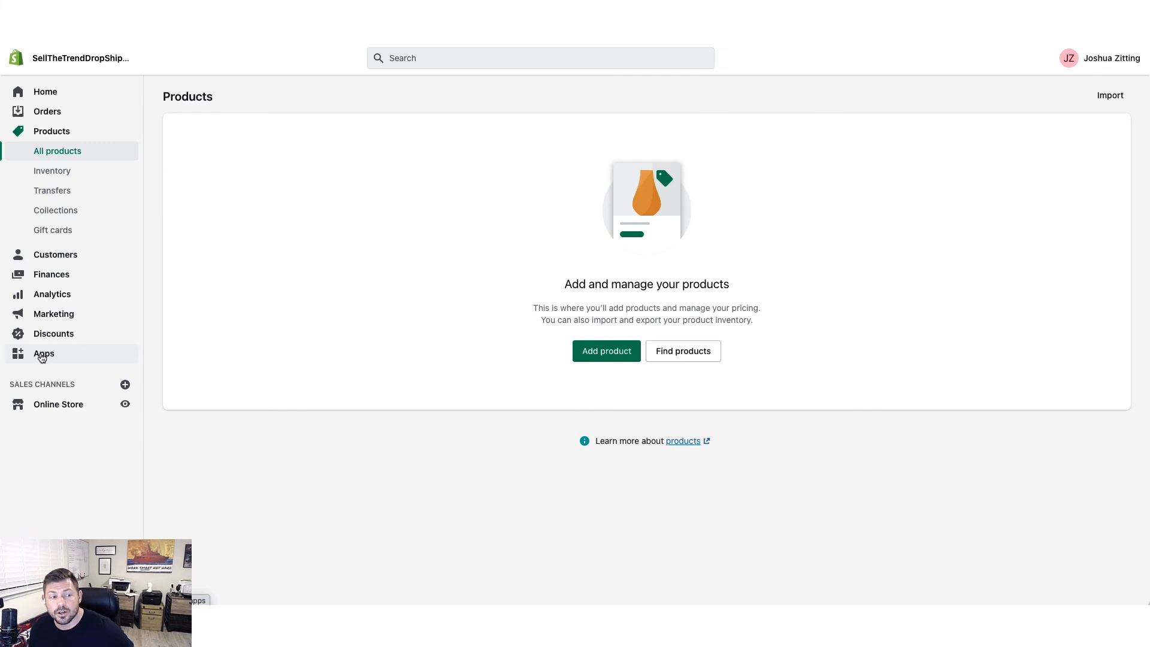
Go from the store's apps to the Shopify App Store and search it for "Viva Reviews".
click(37, 356)
click(862, 96)
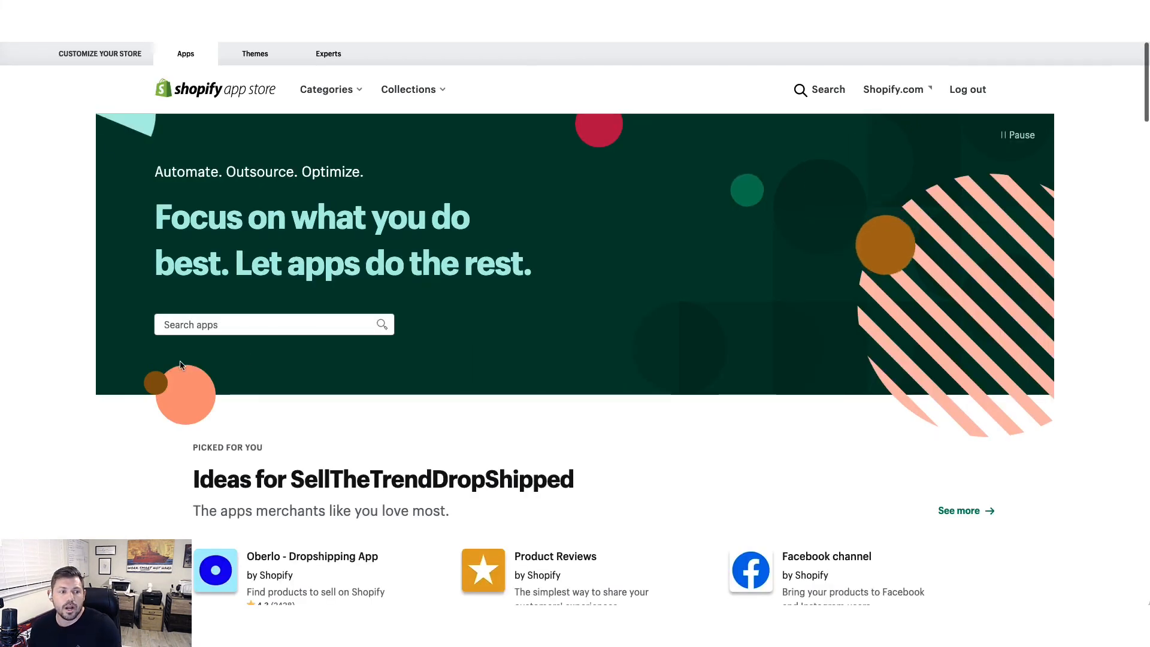
click(183, 324)
text(Viva)
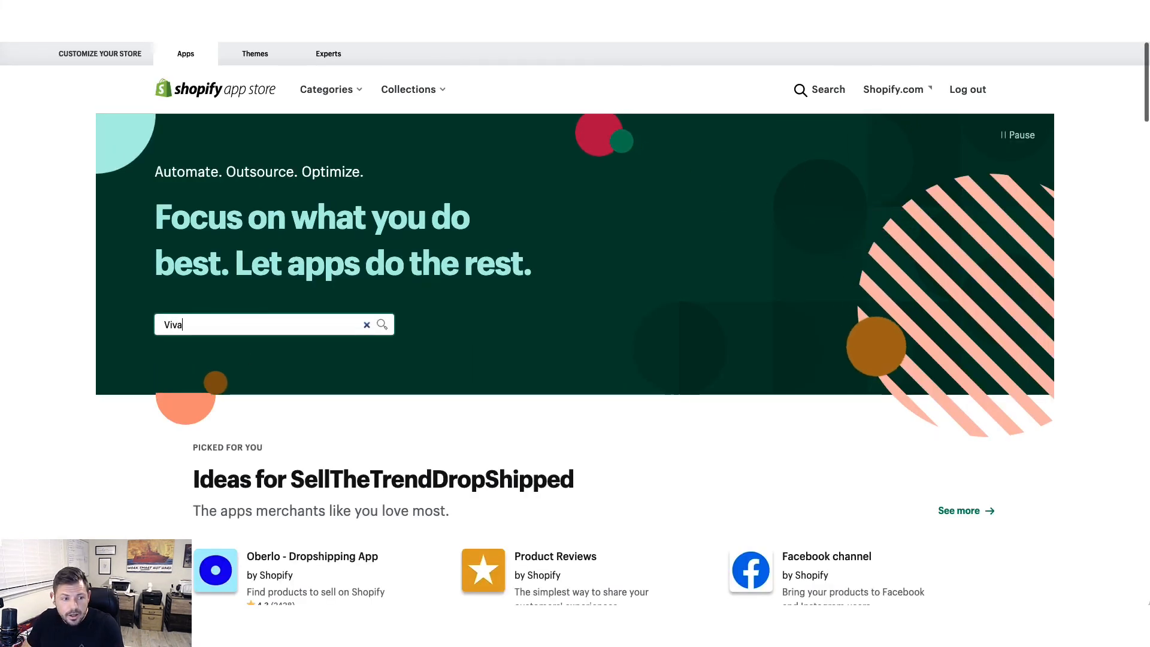
text( Review)
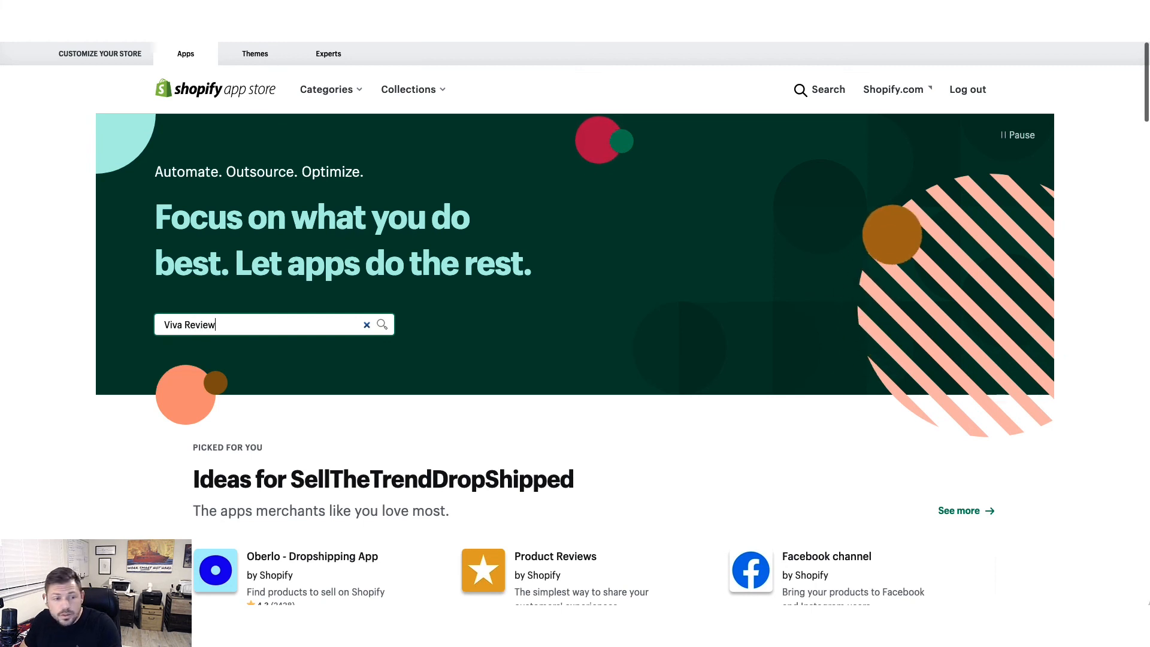
text(s)
key(Return)
Open the listing of the ViVA Reviews app by Sell The Trend and look over its overview.
scroll(479, 344, down, 3)
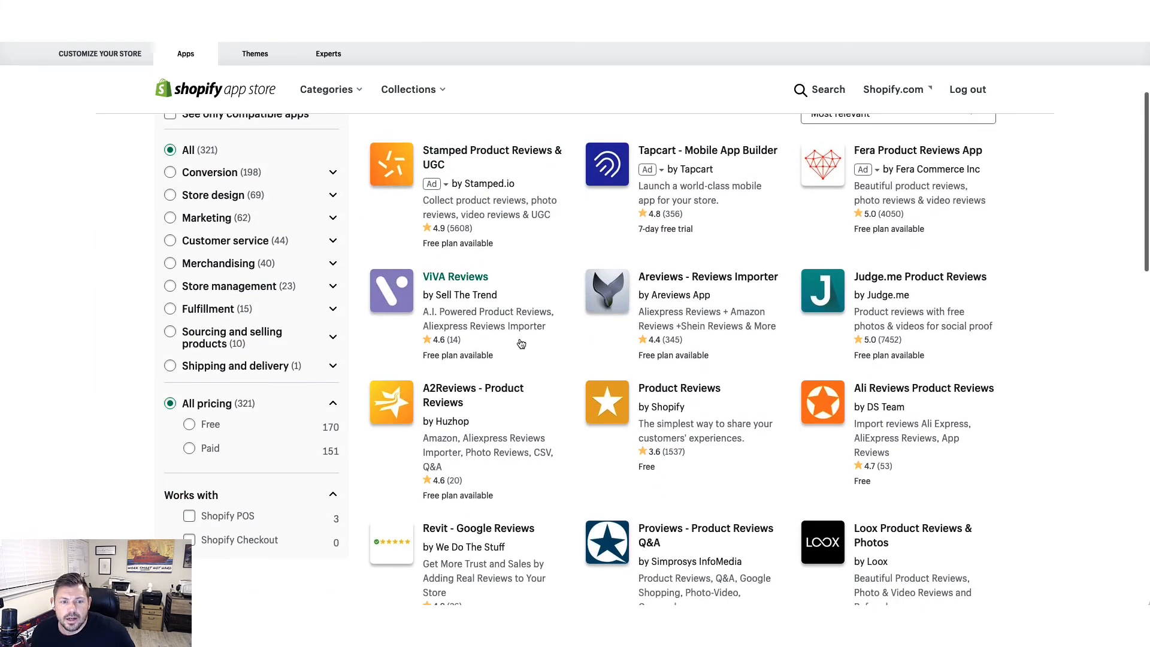
click(401, 292)
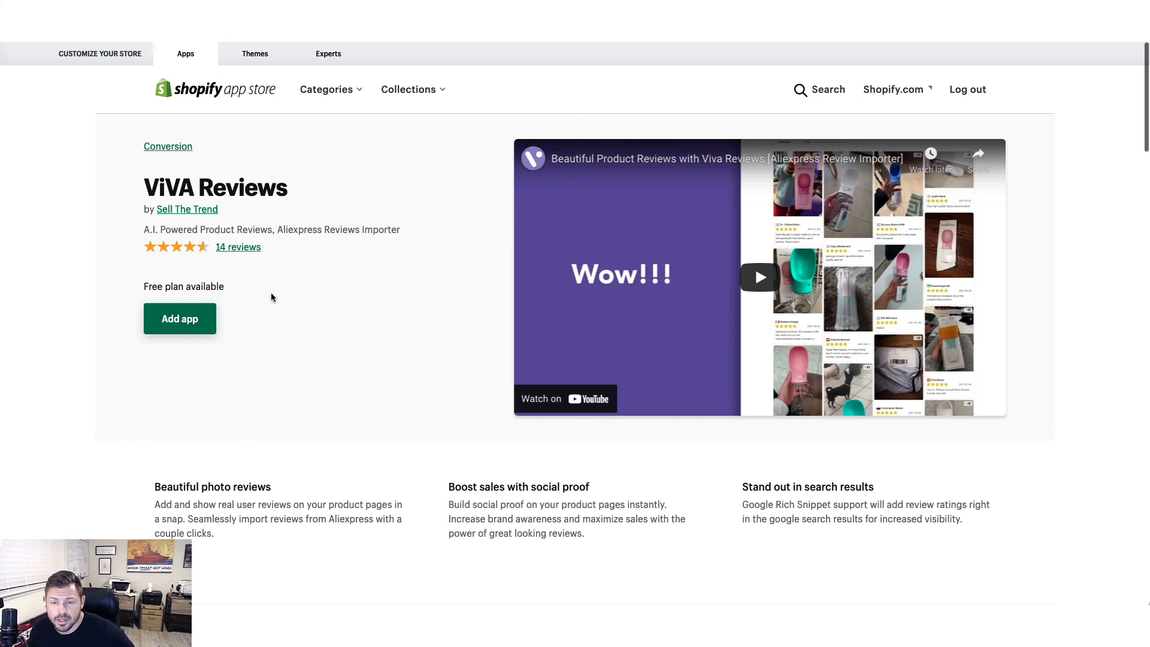
scroll(970, 347, down, 1)
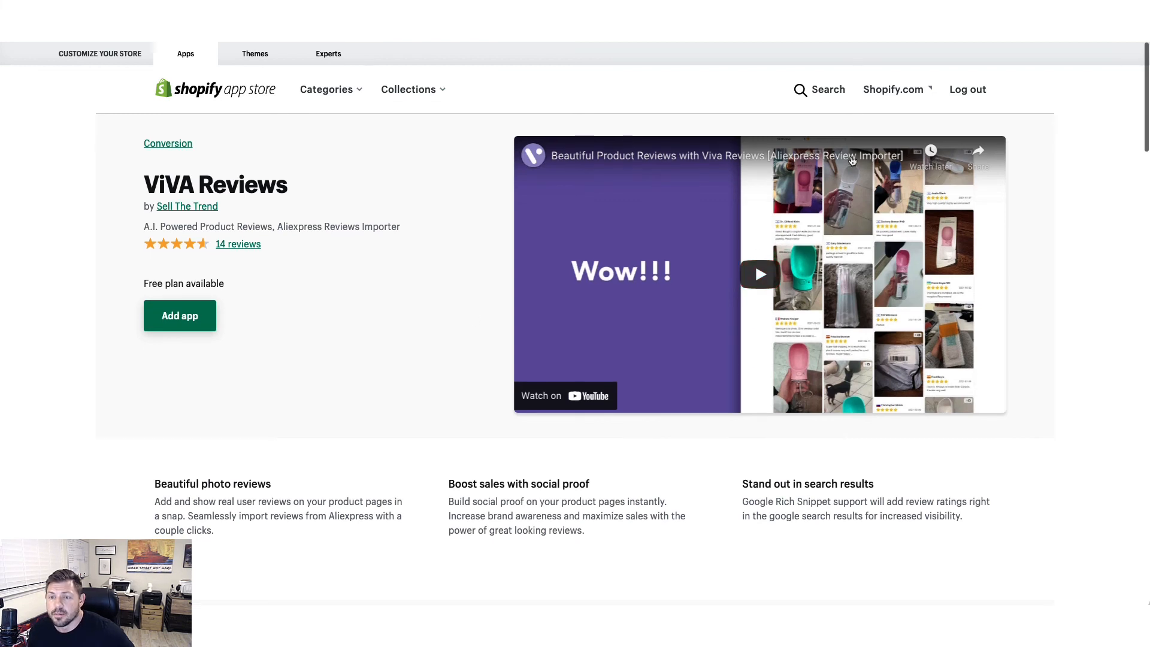
scroll(860, 415, down, 1)
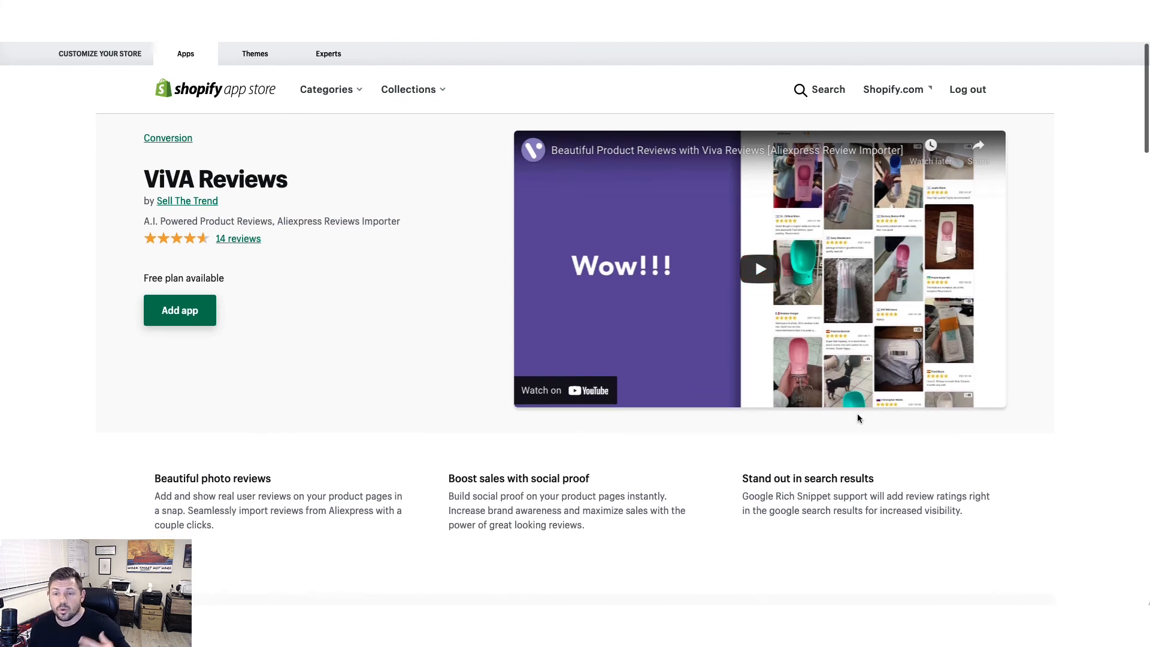
scroll(861, 422, down, 1)
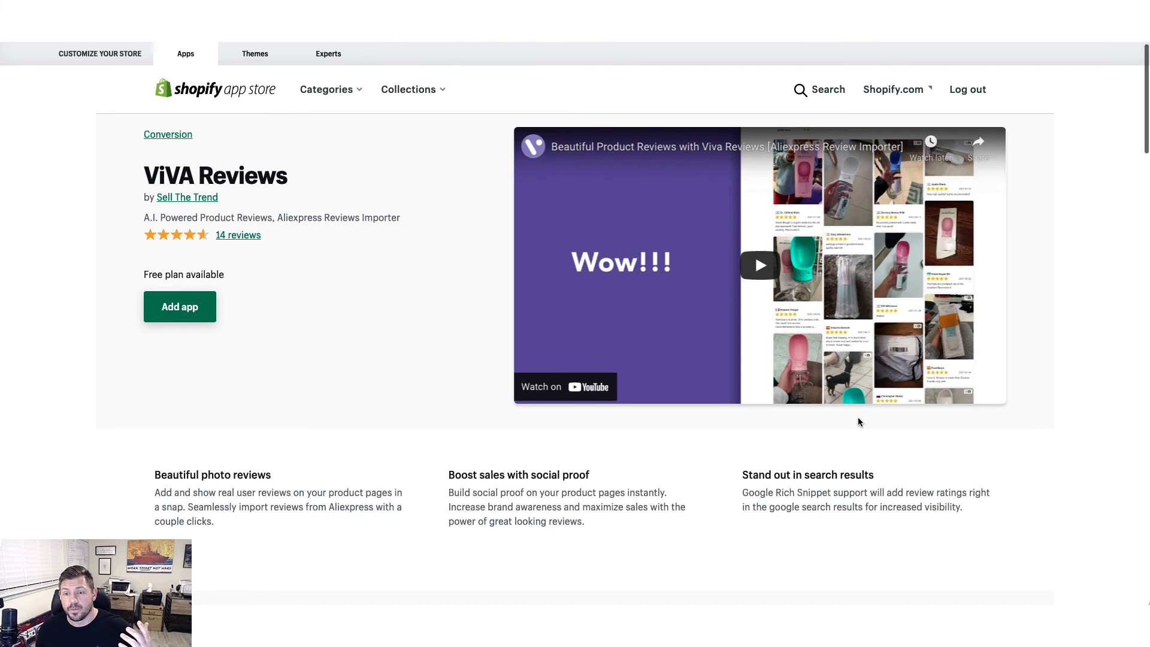